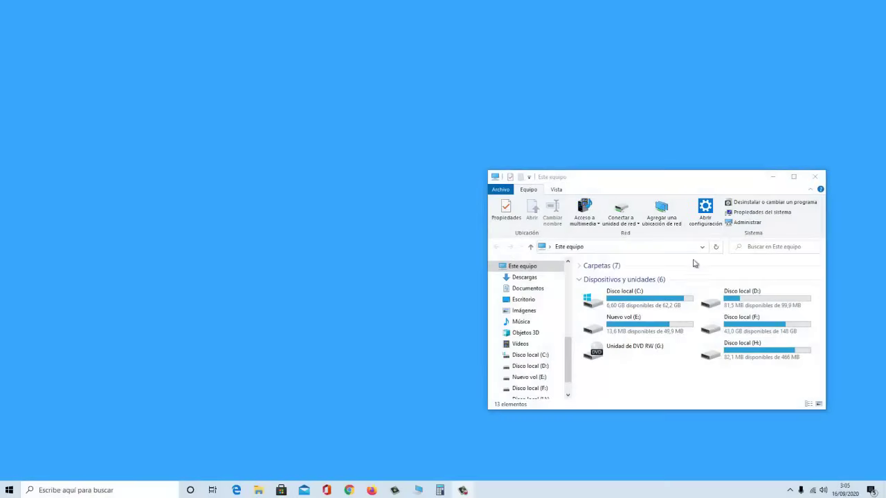
pyautogui.moveTo(665, 186); pyautogui.dragTo(607, 170)
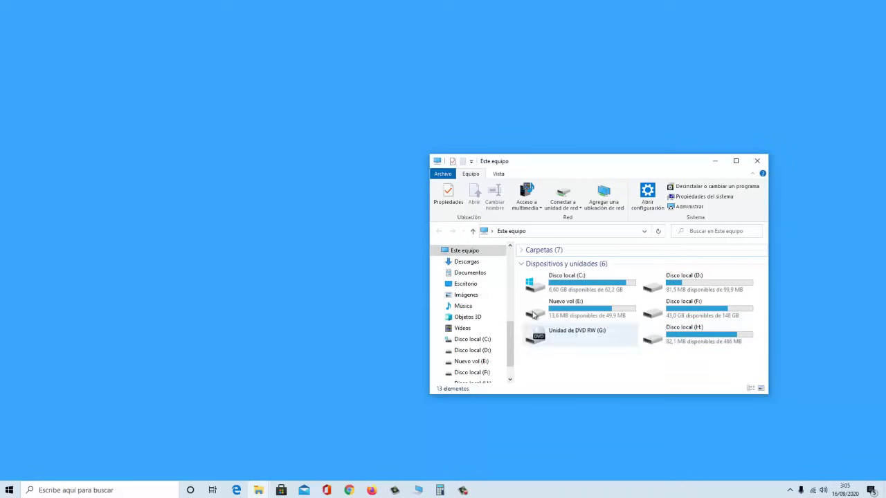
pyautogui.moveTo(600, 306)
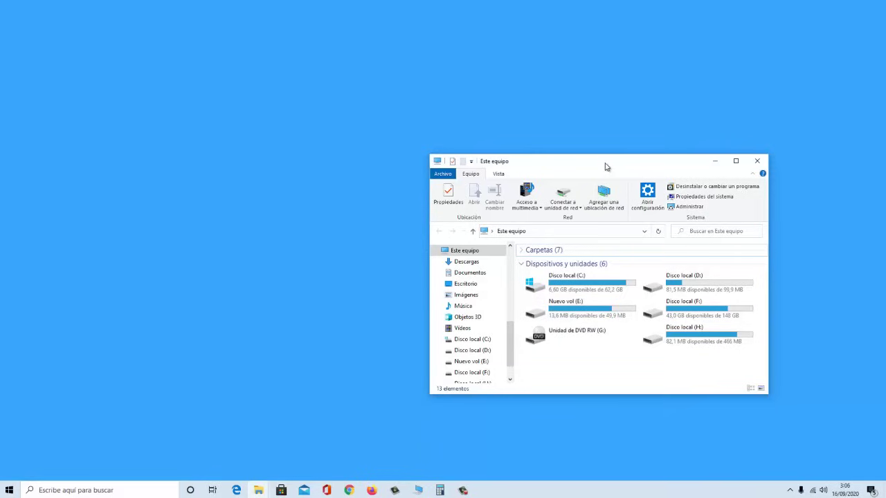
pyautogui.moveTo(605, 166); pyautogui.dragTo(620, 147)
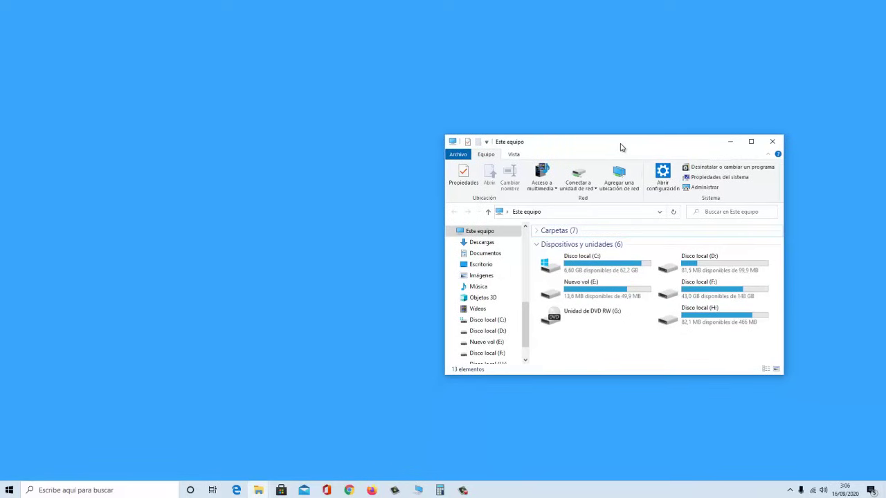
pyautogui.moveTo(621, 146); pyautogui.dragTo(627, 132)
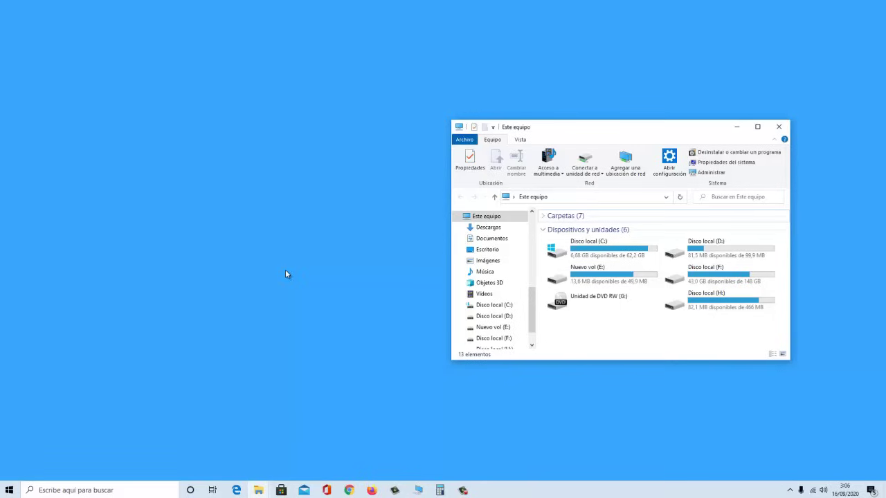
# Open a Command Prompt window by running cmd.
pyautogui.press('super+r')
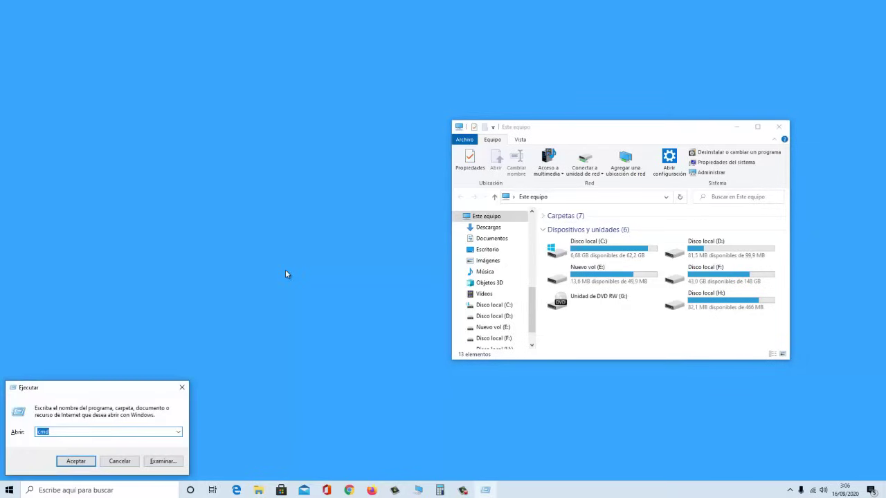
pyautogui.write('cmd')
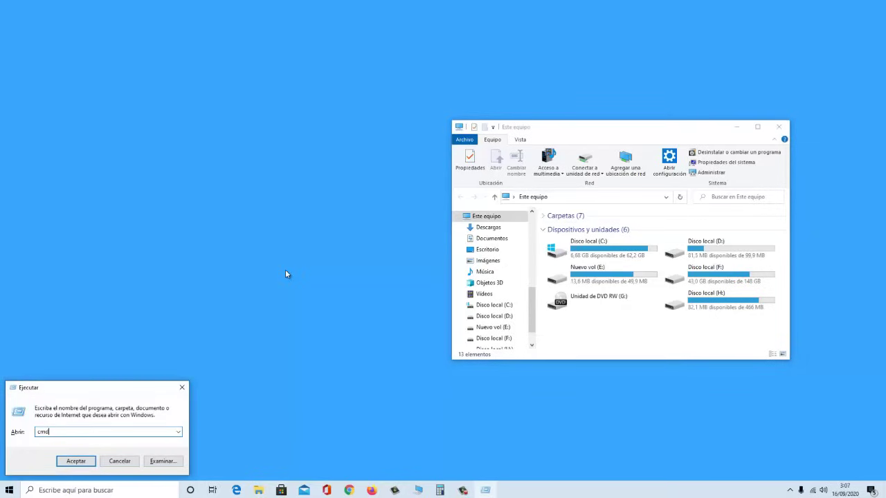
pyautogui.press('Return')
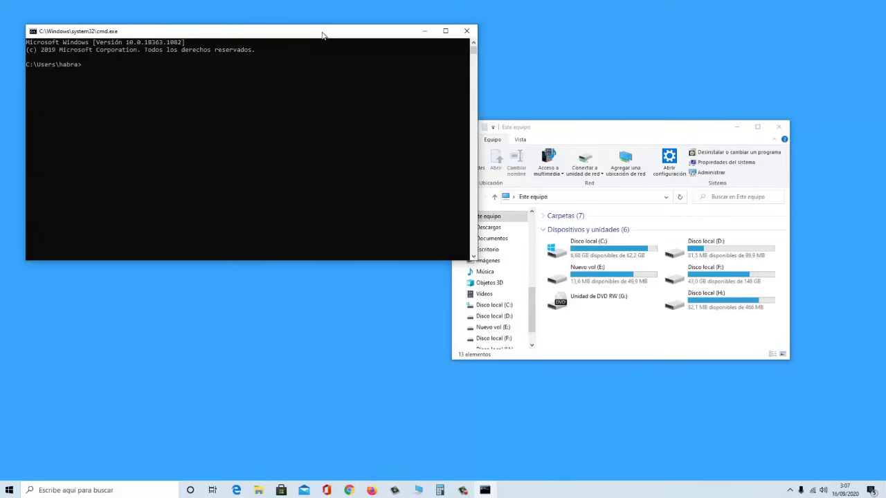
pyautogui.moveTo(321, 34)
pyautogui.mouseDown()
pyautogui.moveTo(310, 35)
pyautogui.moveTo(324, 39)
pyautogui.mouseUp()
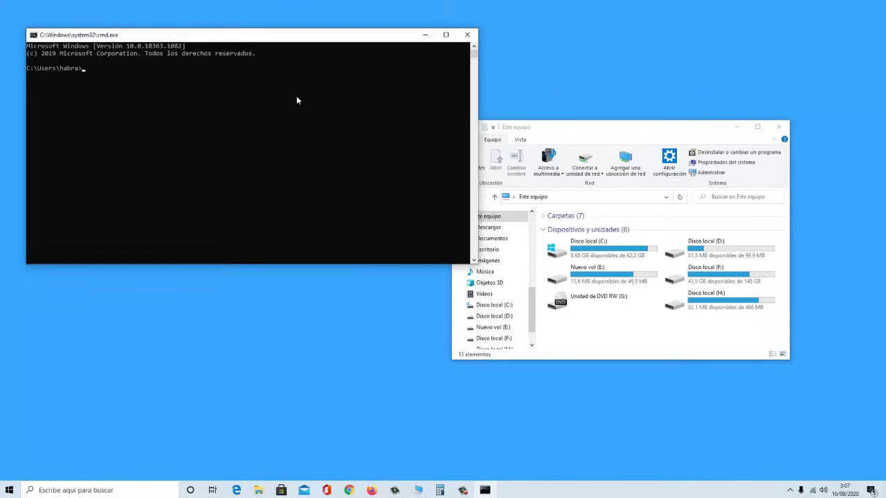
pyautogui.click(113, 69)
pyautogui.moveTo(174, 34); pyautogui.dragTo(197, 31)
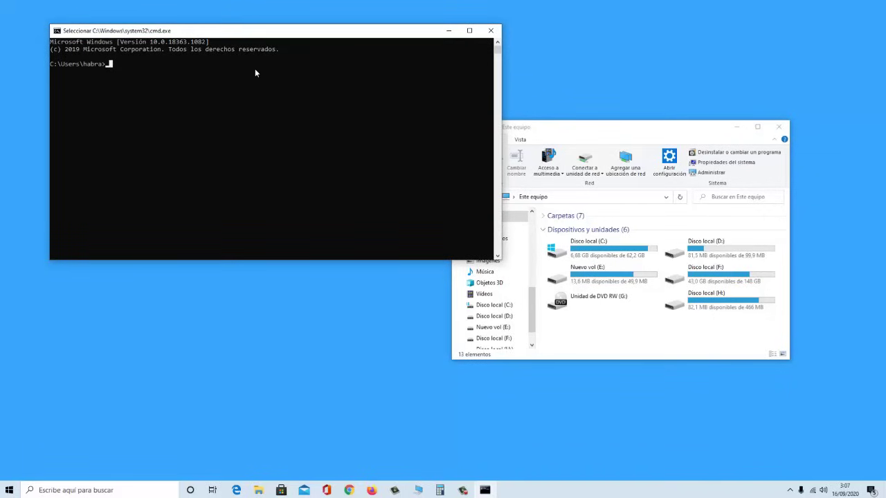
# Start the diskpart utility from the Command Prompt.
pyautogui.press('Escape')
pyautogui.write('diskpar')
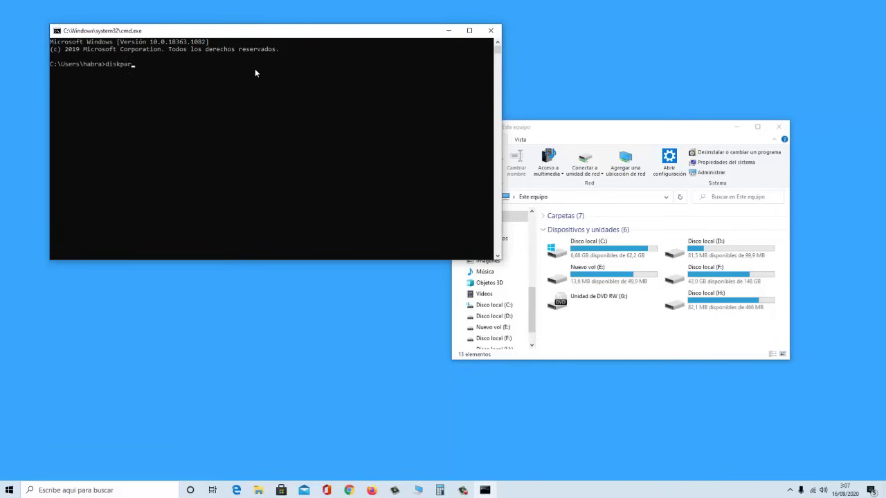
pyautogui.press('BackSpace')
pyautogui.press('BackSpace')
pyautogui.press('BackSpace')
pyautogui.press('BackSpace')
pyautogui.write('kpart')
pyautogui.press('Return')
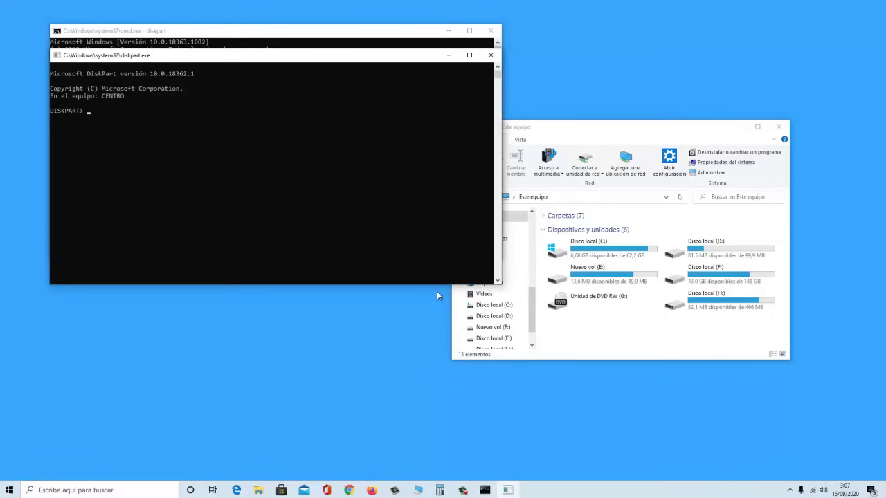
# List the computer's volumes in DiskPart with list volume, and close the DiskPart window after reviewing them.
pyautogui.moveTo(274, 56); pyautogui.dragTo(401, 92)
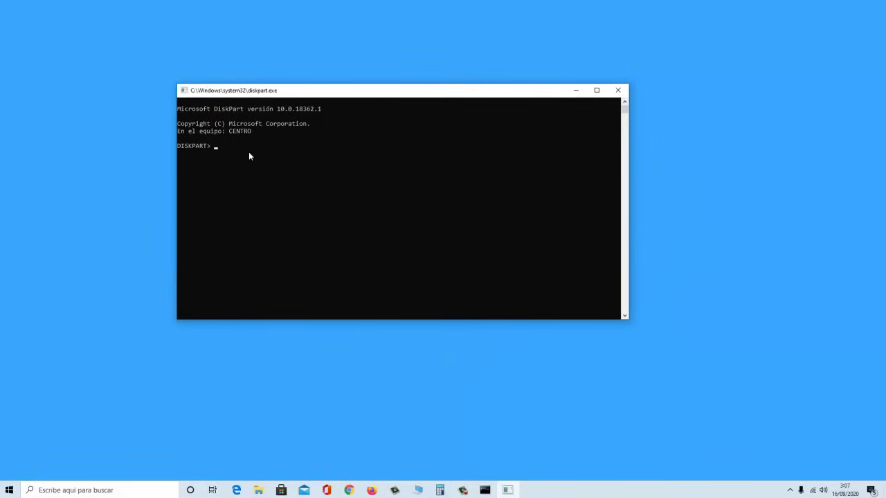
pyautogui.write('list volume')
pyautogui.press('Return')
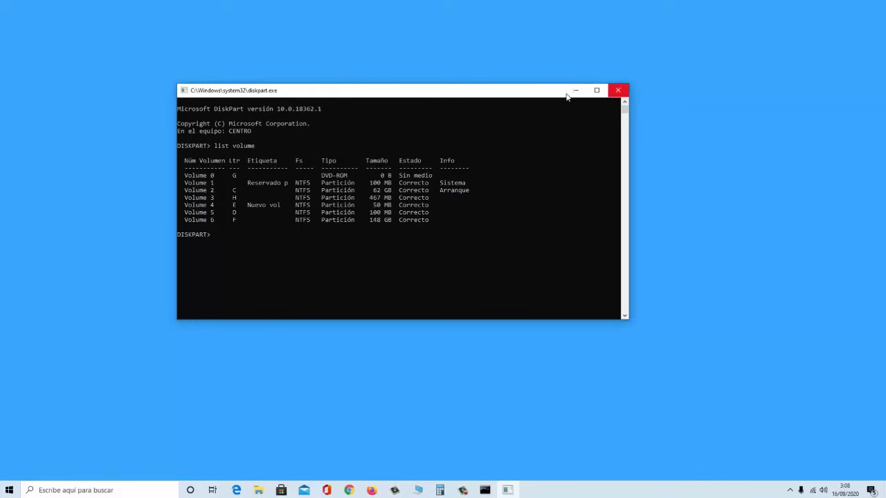
pyautogui.moveTo(546, 93); pyautogui.dragTo(554, 101)
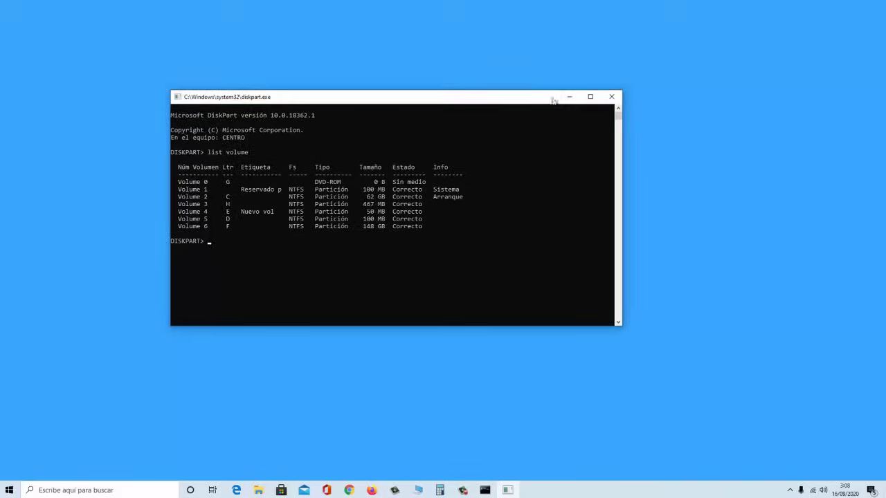
pyautogui.click(611, 97)
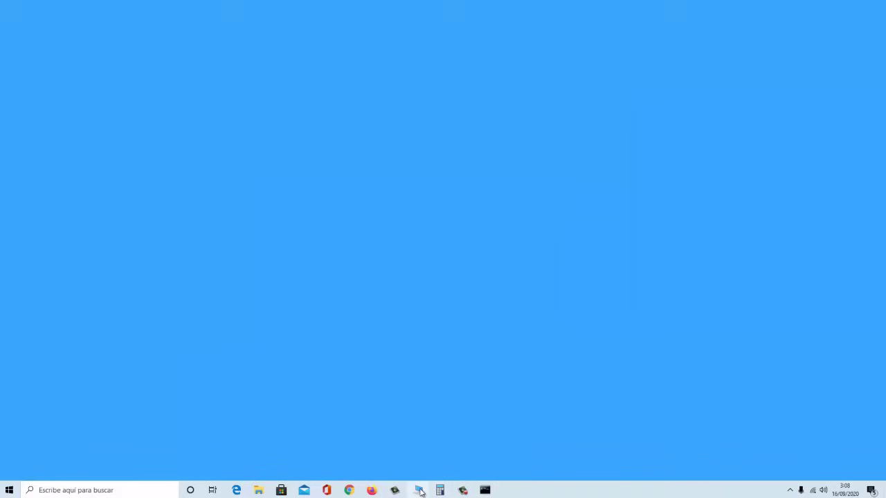
# Launch EaseUS Data Recovery Wizard from the EaseUs Partition Master folder and close the Command Prompt window.
pyautogui.moveTo(264, 493)
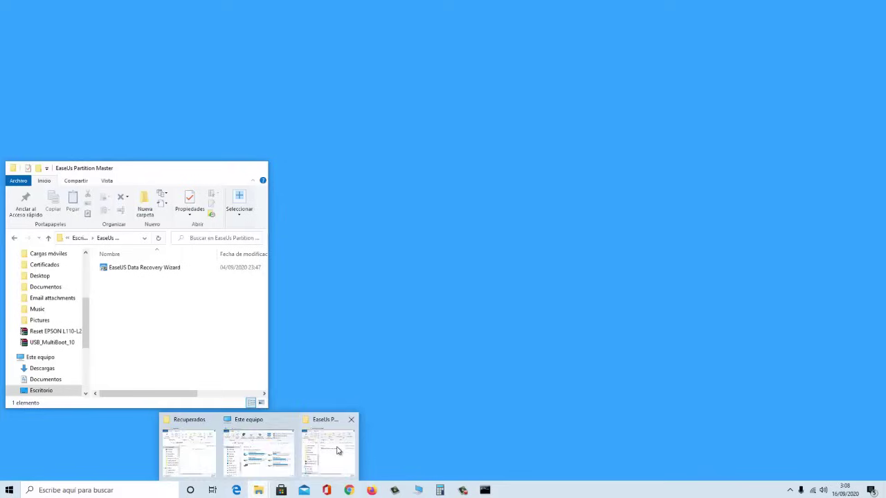
pyautogui.click(336, 449)
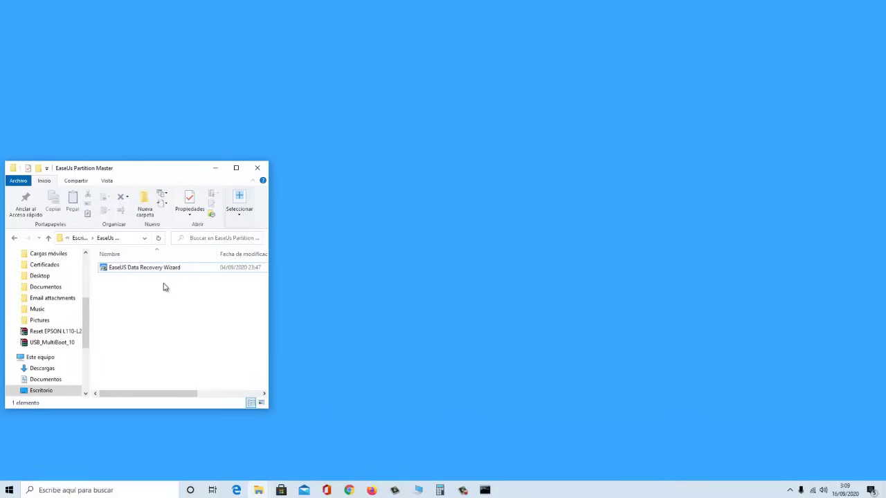
pyautogui.moveTo(178, 173); pyautogui.dragTo(231, 165)
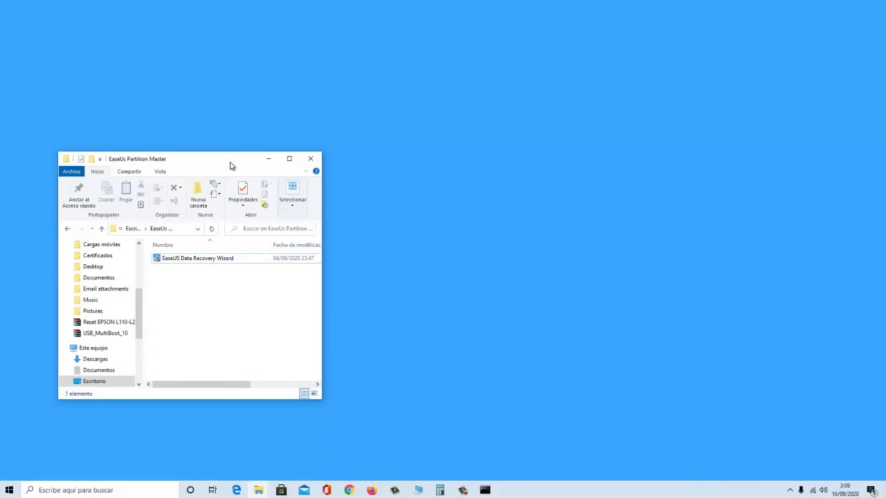
pyautogui.moveTo(231, 166); pyautogui.dragTo(245, 149)
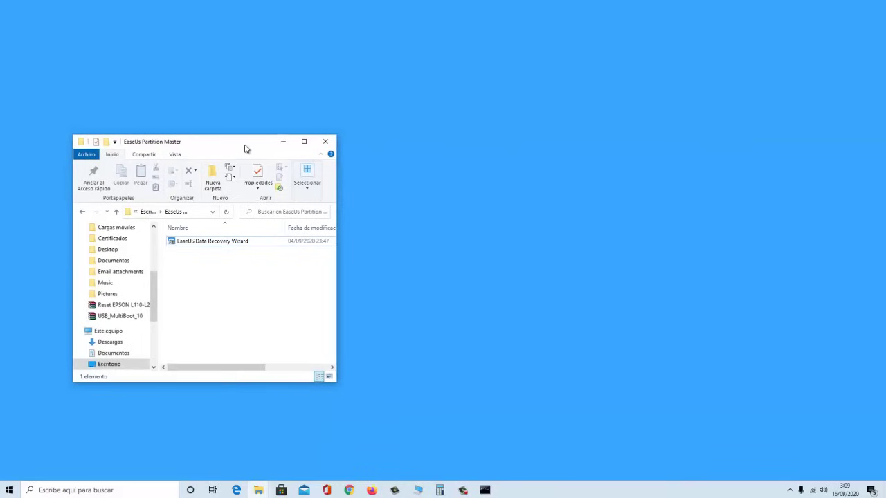
pyautogui.doubleClick(233, 242)
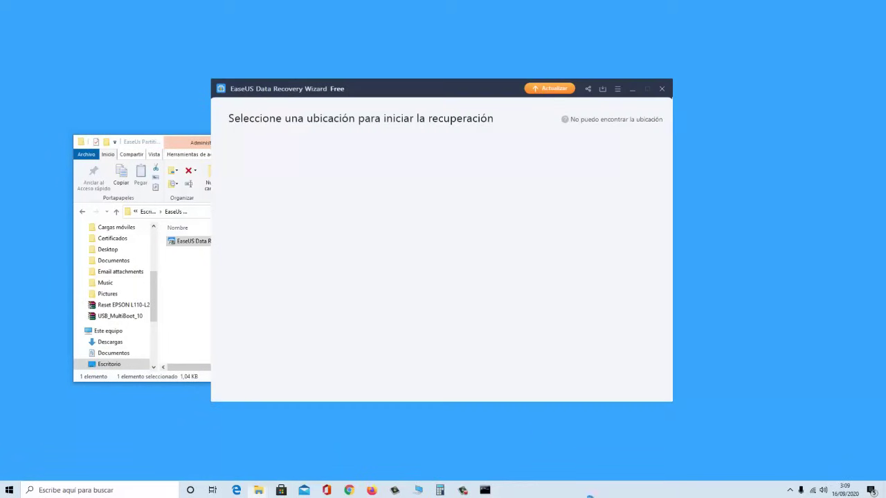
pyautogui.click(486, 491)
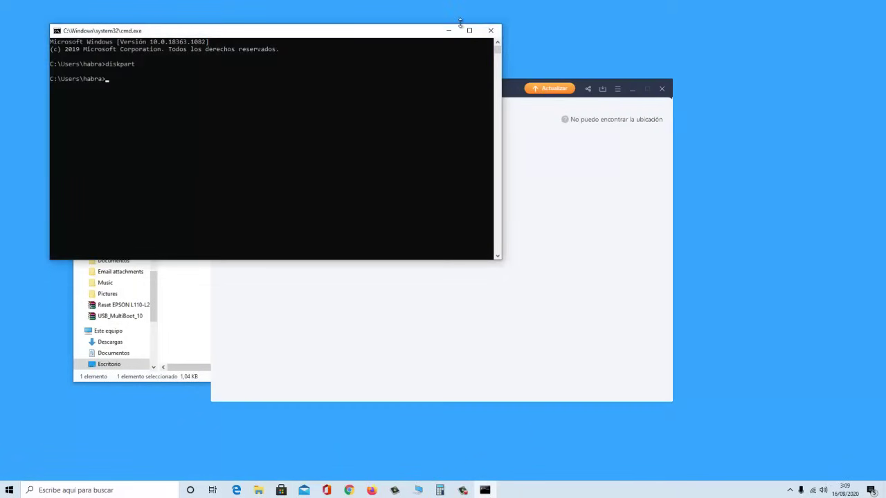
pyautogui.click(490, 31)
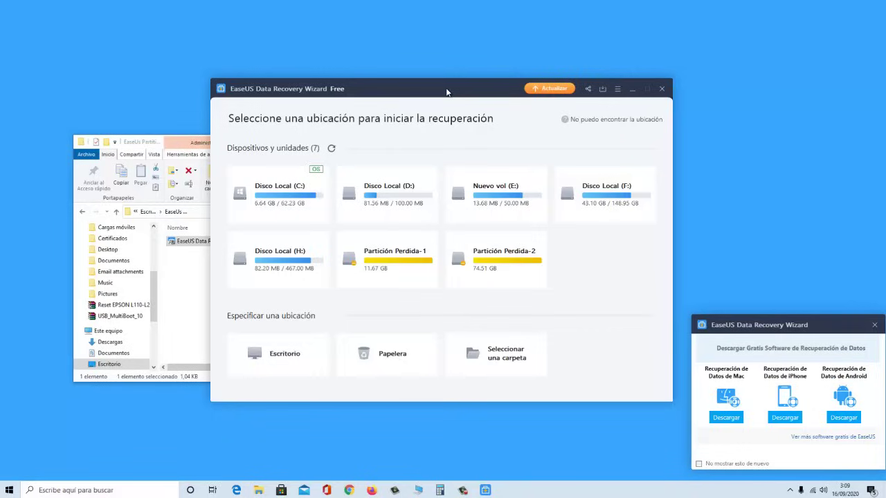
# Compare the locations offered in the recovery wizard with the drives under Este equipo, and close the Este equipo window.
pyautogui.moveTo(477, 282)
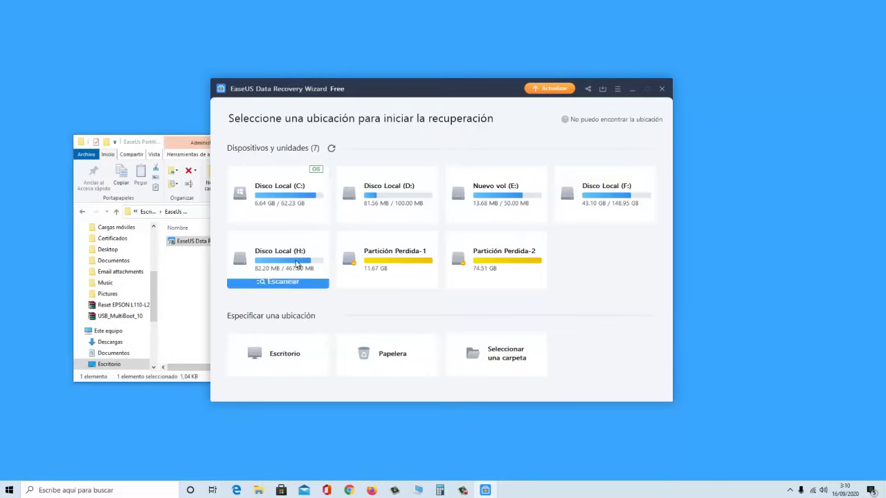
pyautogui.click(419, 490)
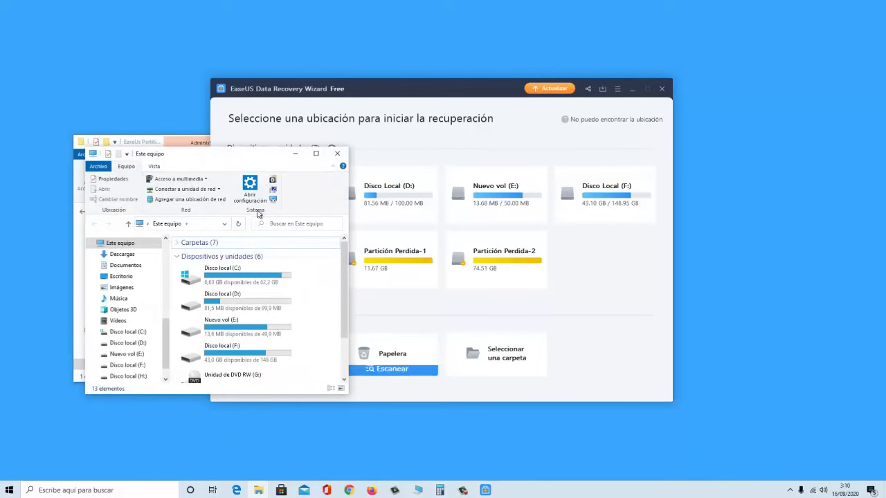
pyautogui.moveTo(270, 162); pyautogui.dragTo(451, 104)
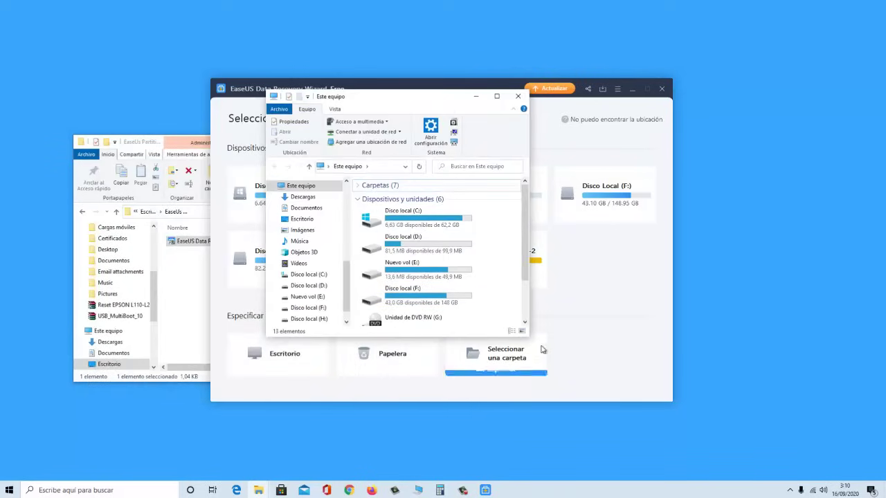
pyautogui.moveTo(525, 335); pyautogui.dragTo(655, 377)
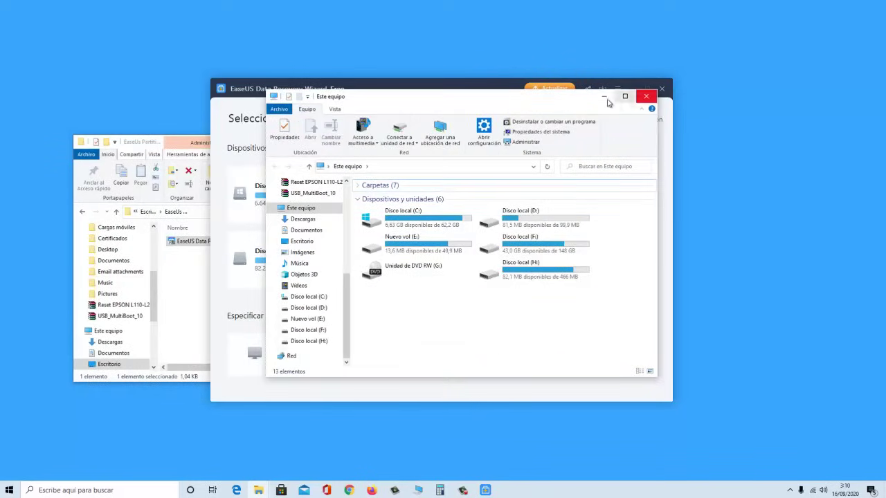
pyautogui.click(644, 100)
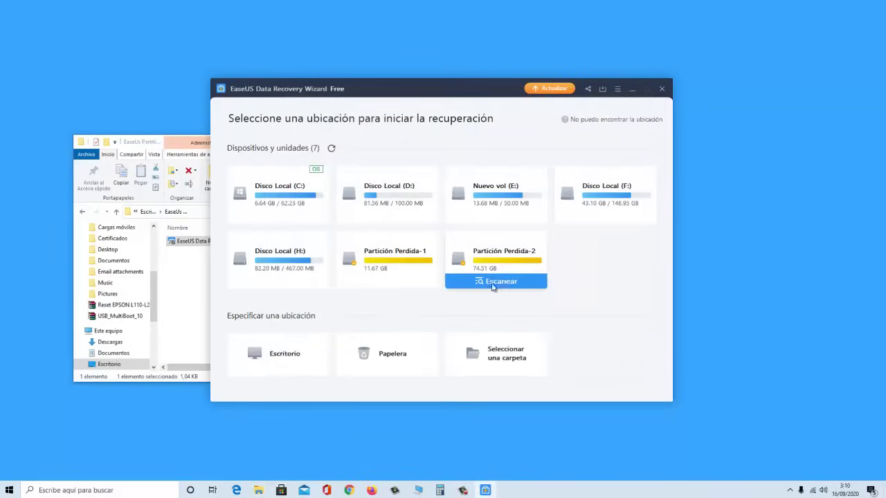
# Scan Partición Perdida-2 for lost files and select the Word folder under Más Archivos, clearing away the File Explorer window.
pyautogui.click(501, 282)
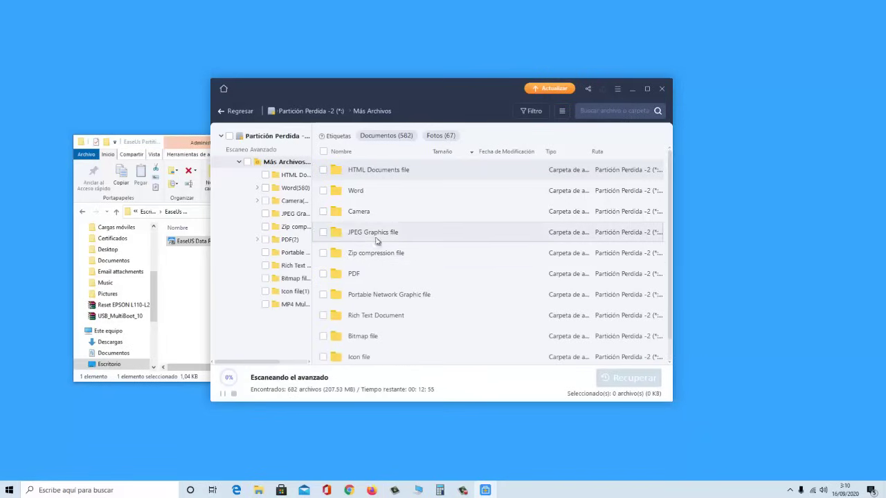
pyautogui.click(323, 191)
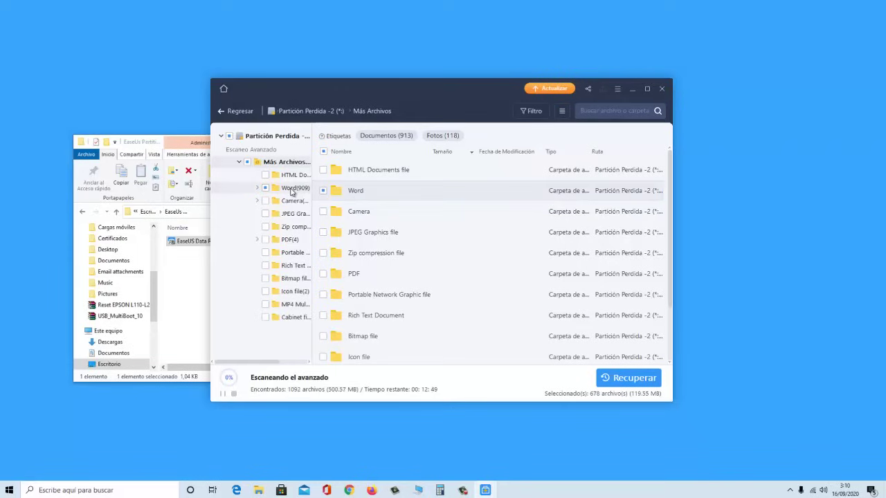
pyautogui.click(188, 290)
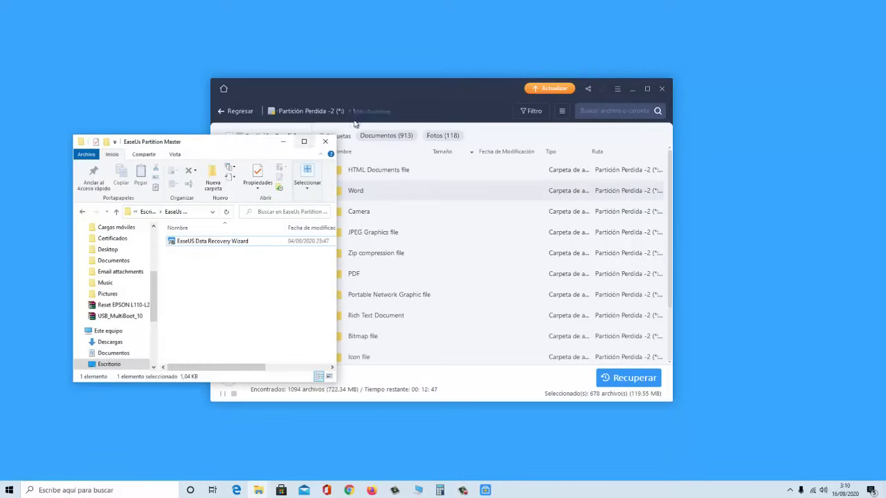
pyautogui.click(325, 142)
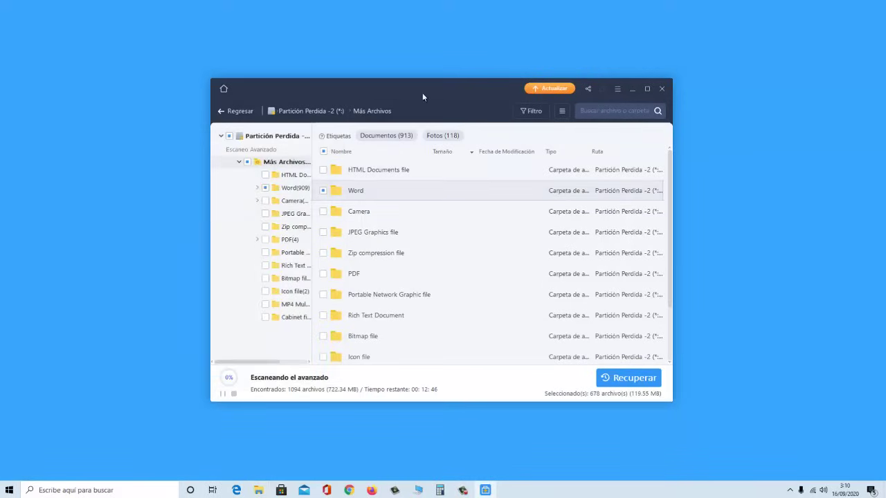
pyautogui.moveTo(446, 92); pyautogui.dragTo(634, 90)
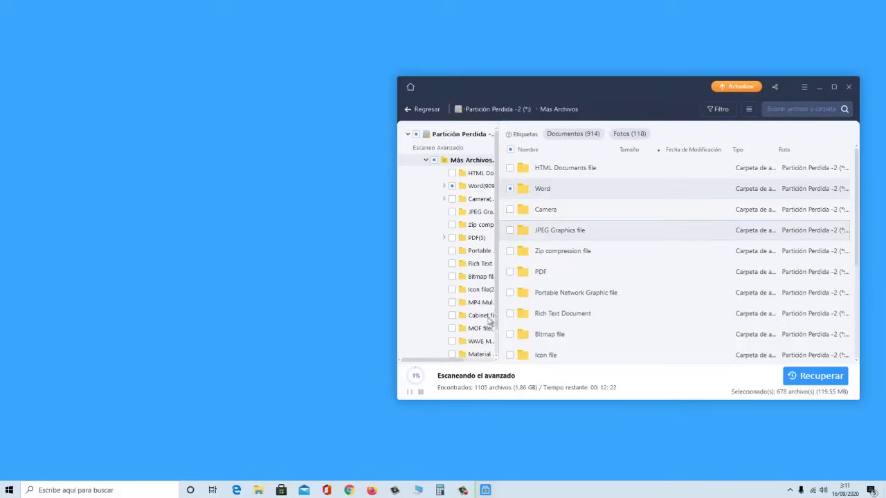
# Pause the advanced scan and recover the selected Word files into the Recuperados folder.
pyautogui.click(511, 188)
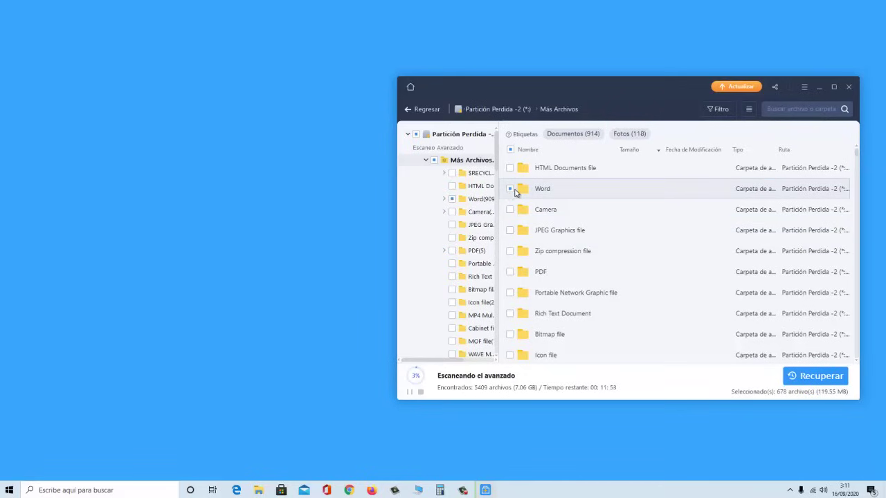
pyautogui.click(409, 393)
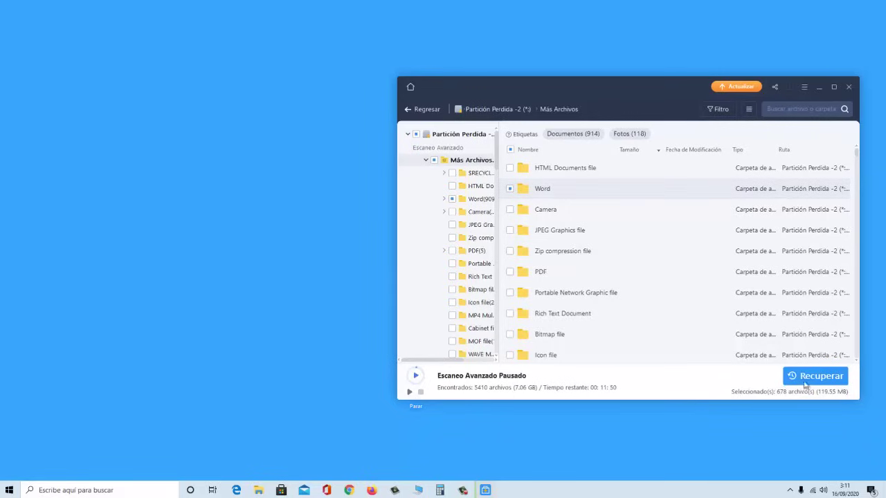
pyautogui.click(832, 377)
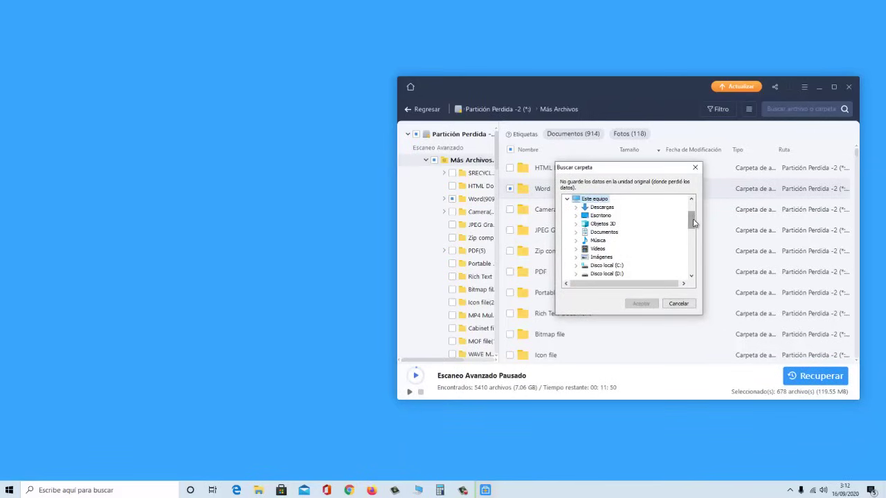
pyautogui.click(601, 208)
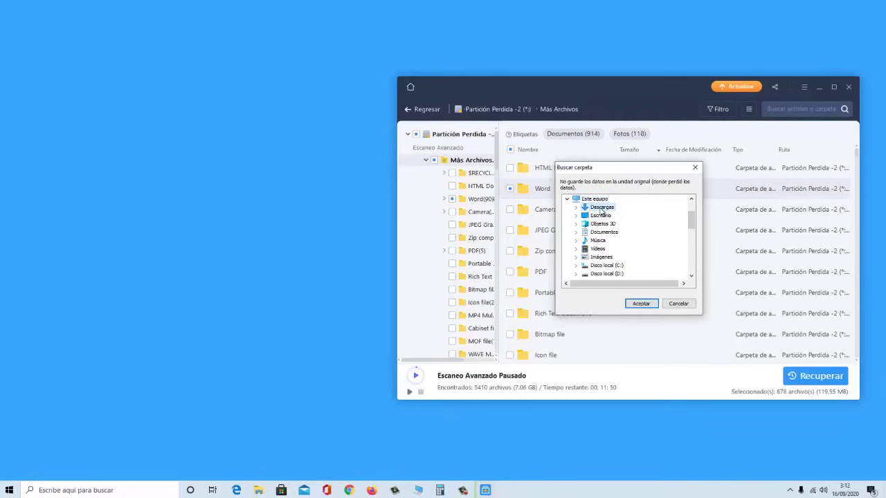
pyautogui.press('End')
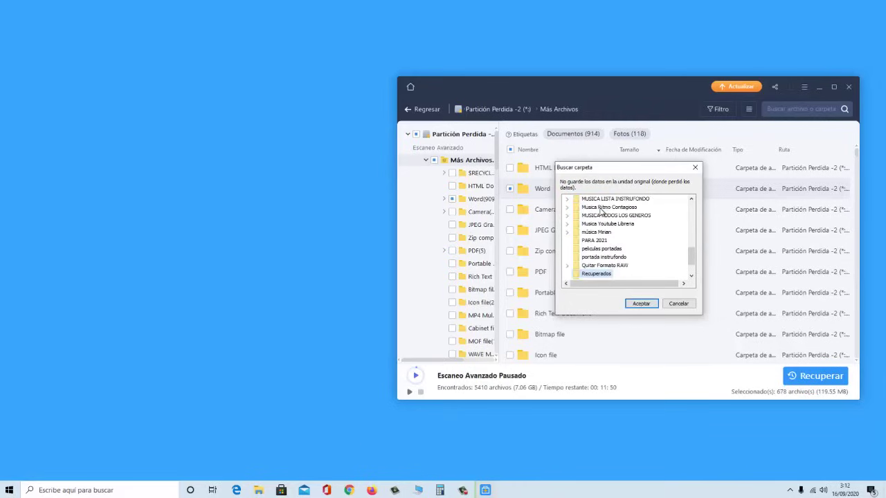
pyautogui.click(642, 304)
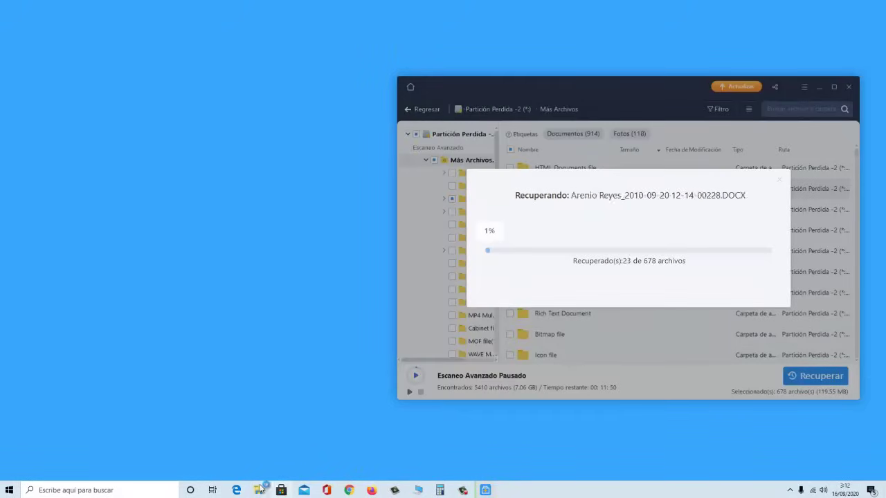
# Open the Recuperados folder beside the recovery wizard and go to Easeus 16 03_12, Partición Perdida -2, Más Archivos, Word.
pyautogui.moveTo(258, 490)
pyautogui.click(221, 464)
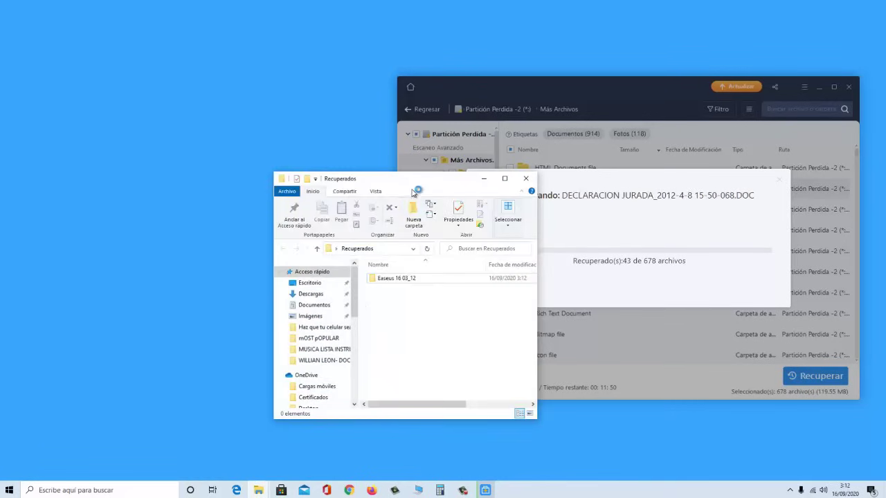
pyautogui.moveTo(405, 179); pyautogui.dragTo(213, 102)
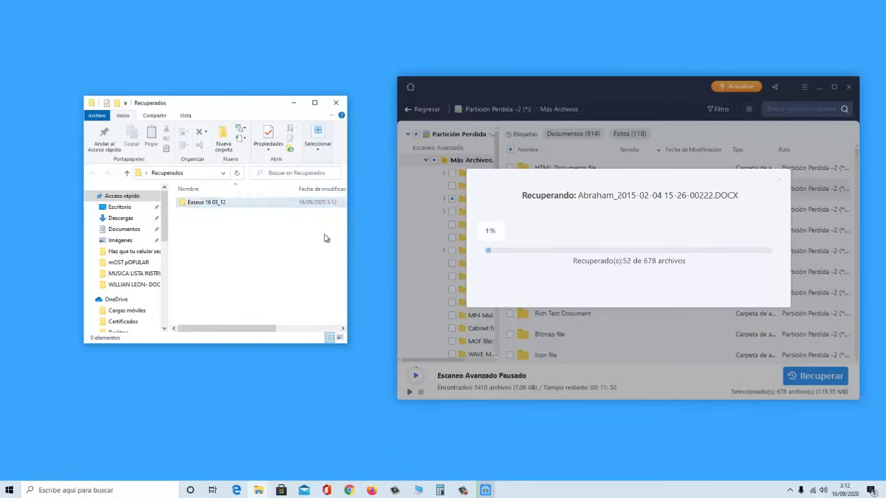
pyautogui.moveTo(359, 356); pyautogui.dragTo(376, 373)
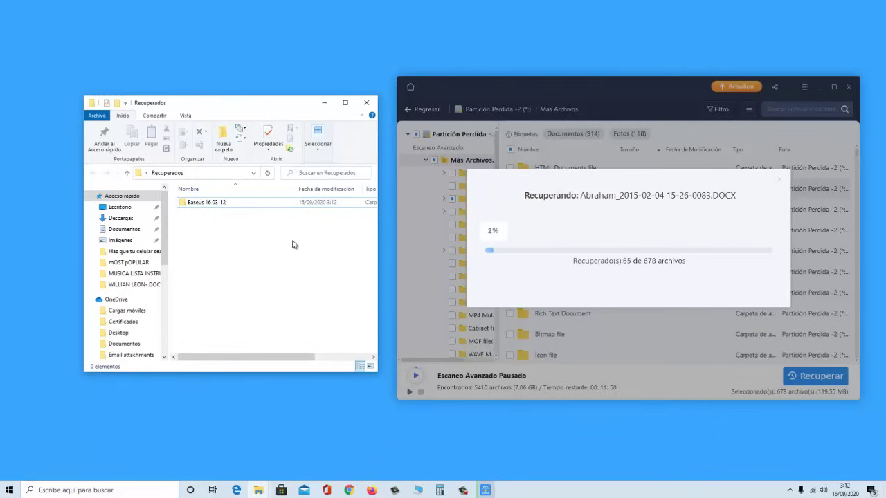
pyautogui.doubleClick(229, 202)
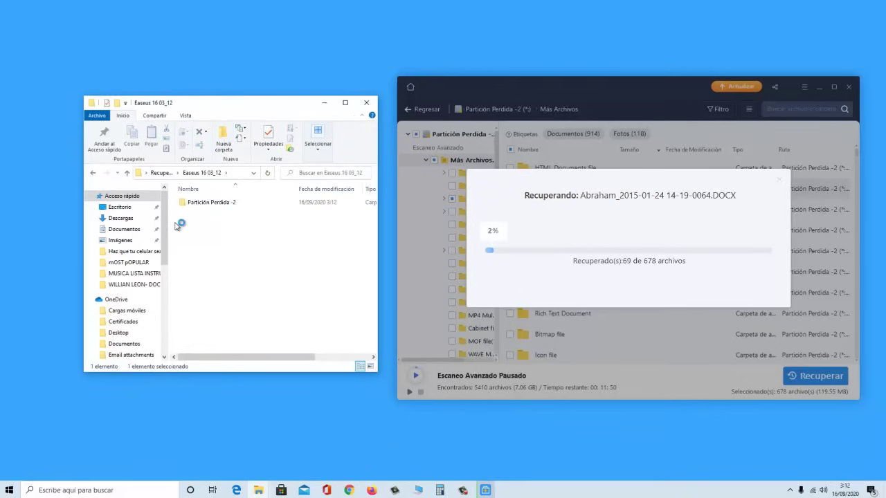
pyautogui.doubleClick(219, 201)
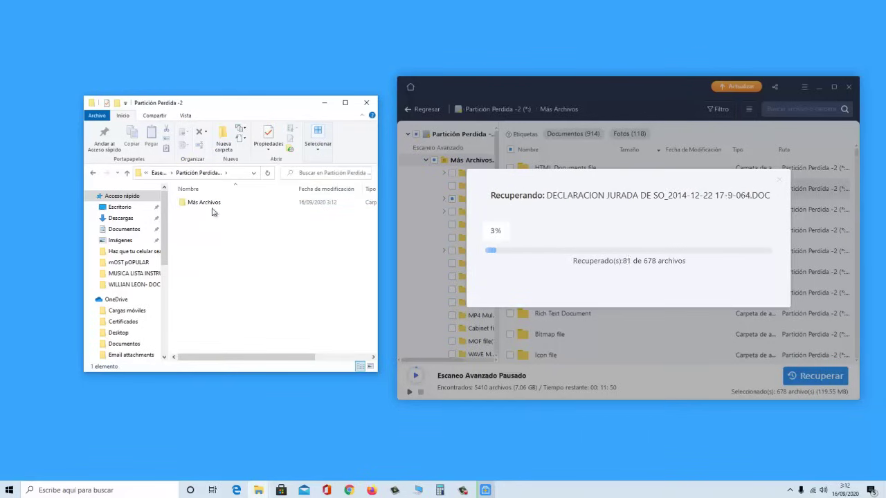
pyautogui.doubleClick(211, 203)
pyautogui.doubleClick(202, 204)
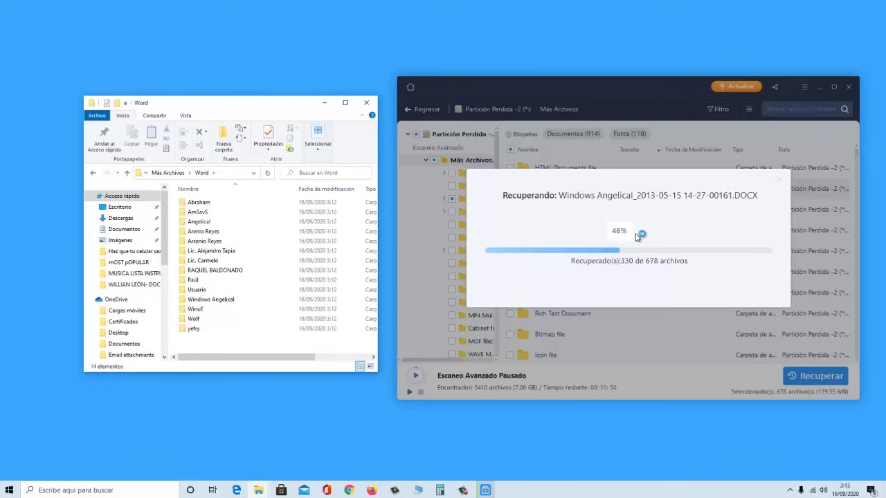
# Examine the recovered documents in the first four subfolders of the Word folder.
pyautogui.doubleClick(200, 202)
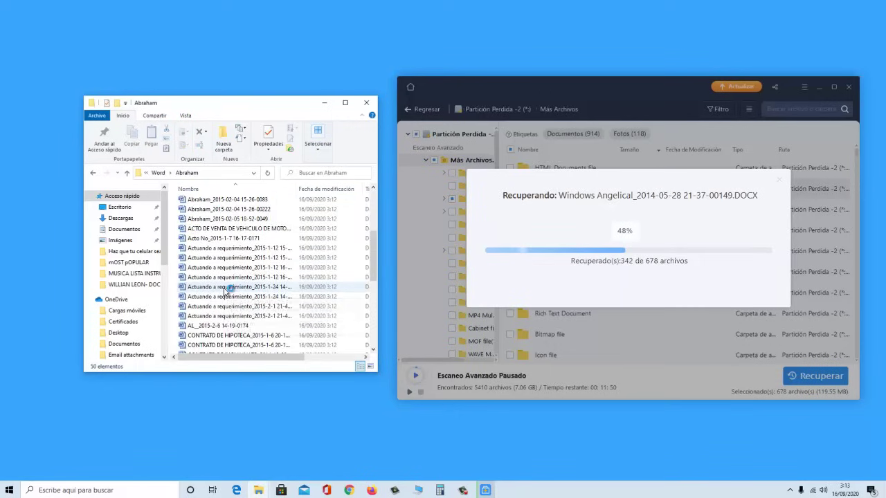
pyautogui.scroll(-10, 228, 290)
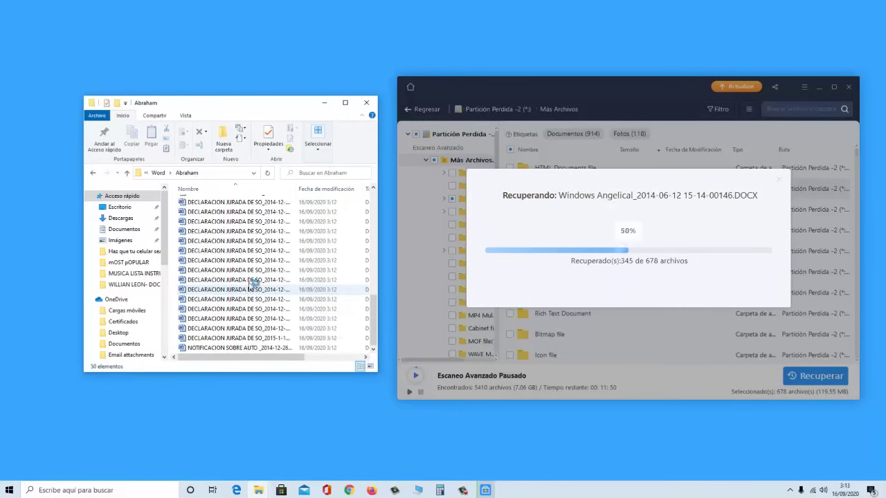
pyautogui.click(93, 173)
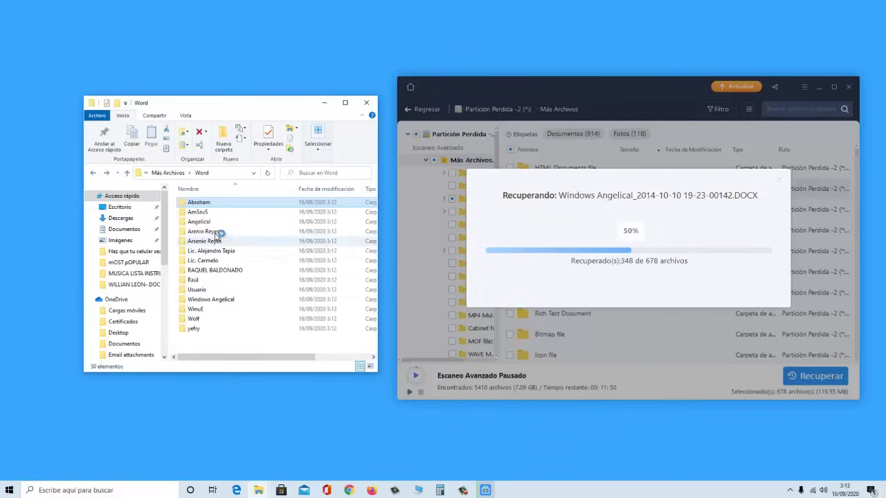
pyautogui.doubleClick(200, 213)
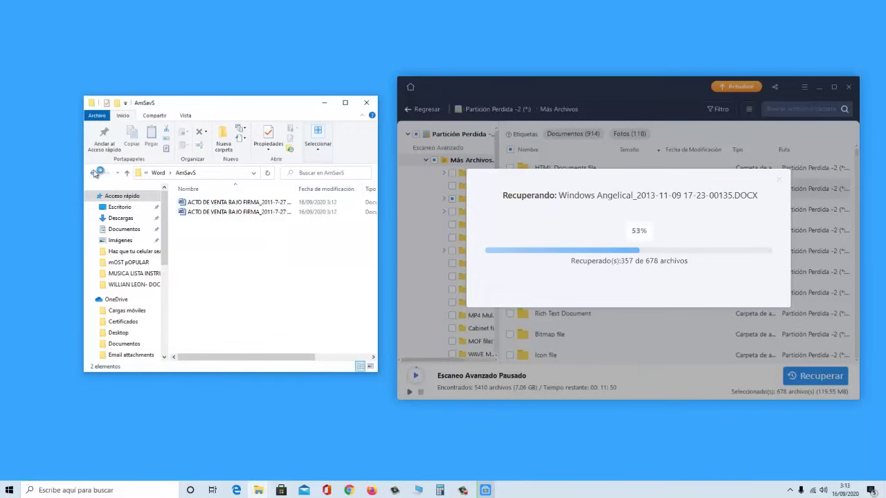
pyautogui.click(93, 173)
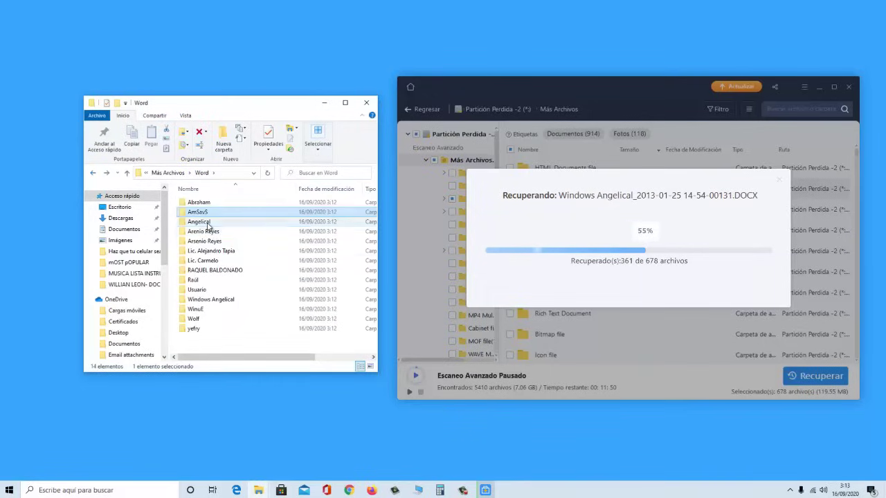
pyautogui.doubleClick(207, 223)
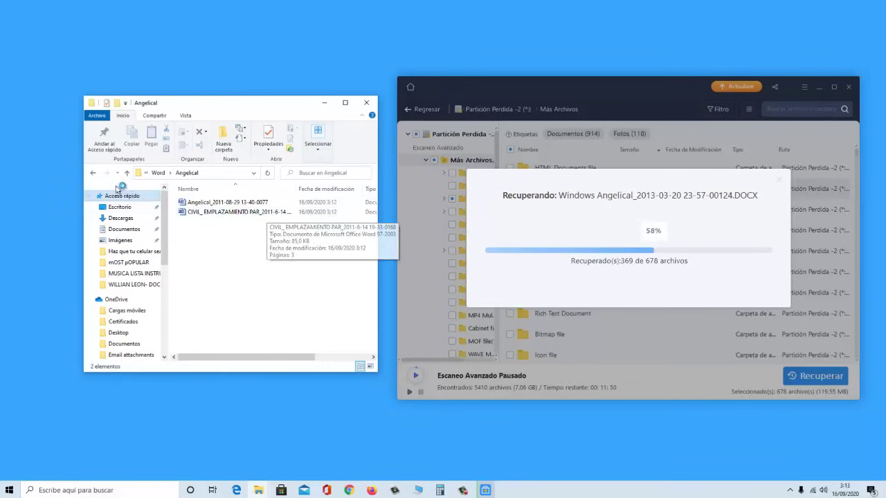
pyautogui.click(92, 174)
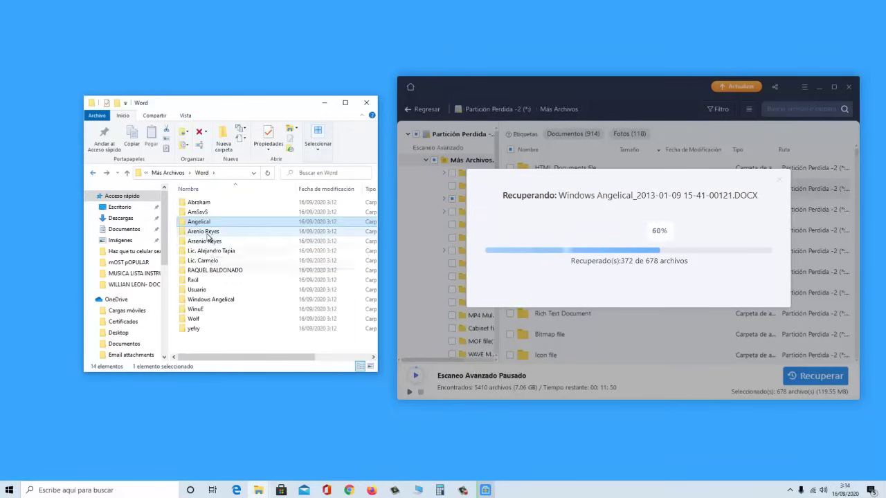
pyautogui.doubleClick(211, 232)
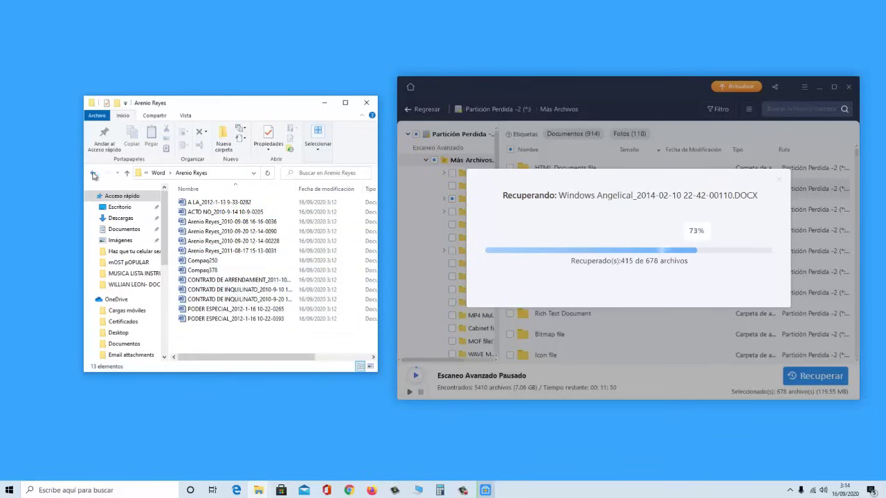
pyautogui.hotkey('alt', 'Left')
# Check the recovered documents in the sixth through ninth subfolders of the Word folder.
pyautogui.click(209, 252)
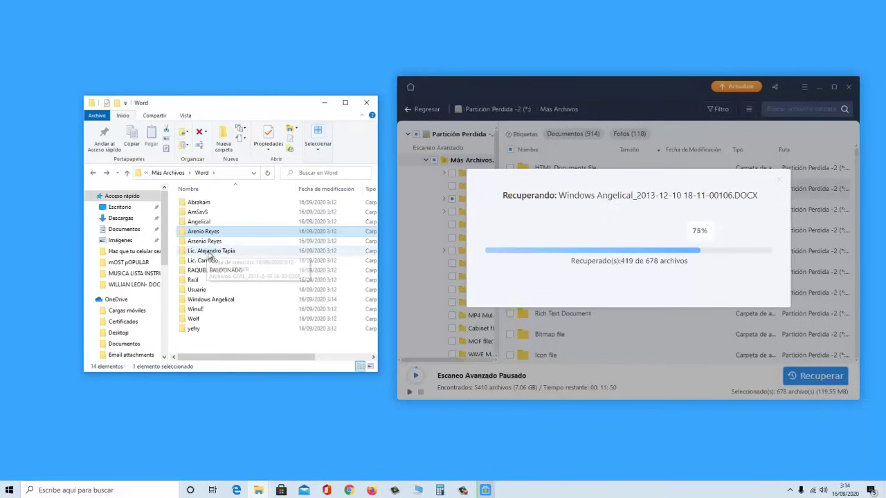
pyautogui.doubleClick(220, 254)
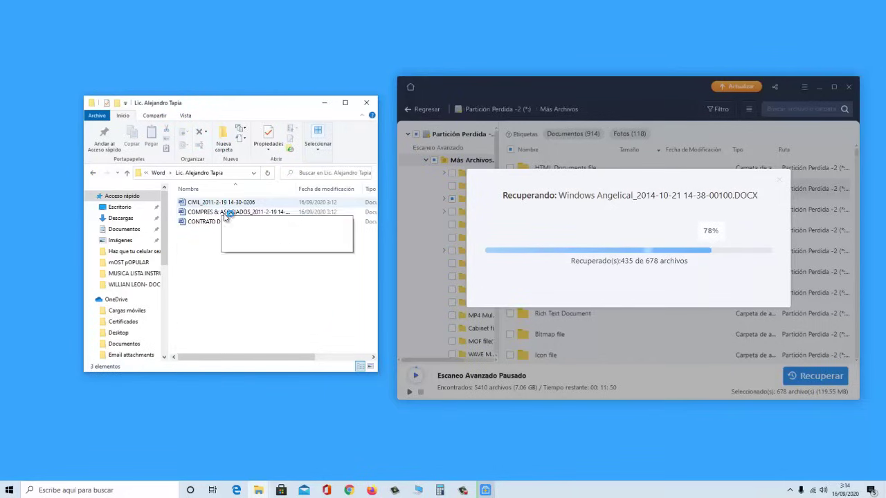
pyautogui.hotkey('alt', 'Left')
pyautogui.click(211, 261)
pyautogui.doubleClick(233, 261)
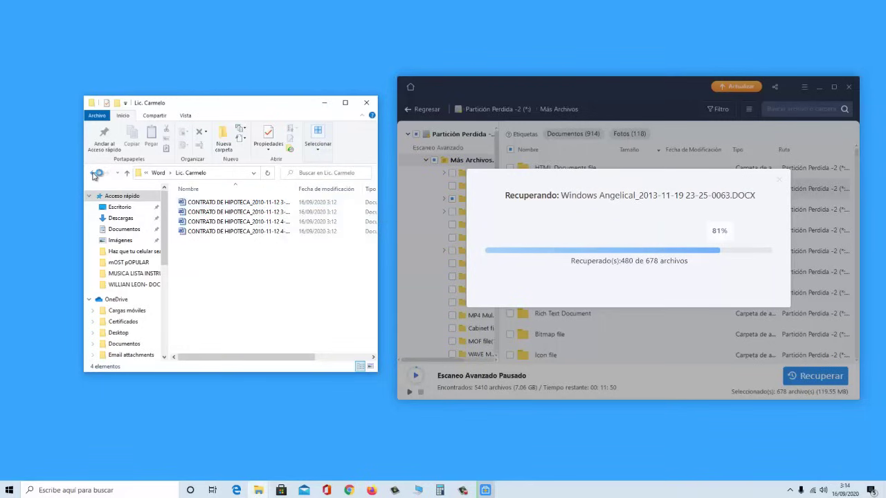
pyautogui.click(94, 173)
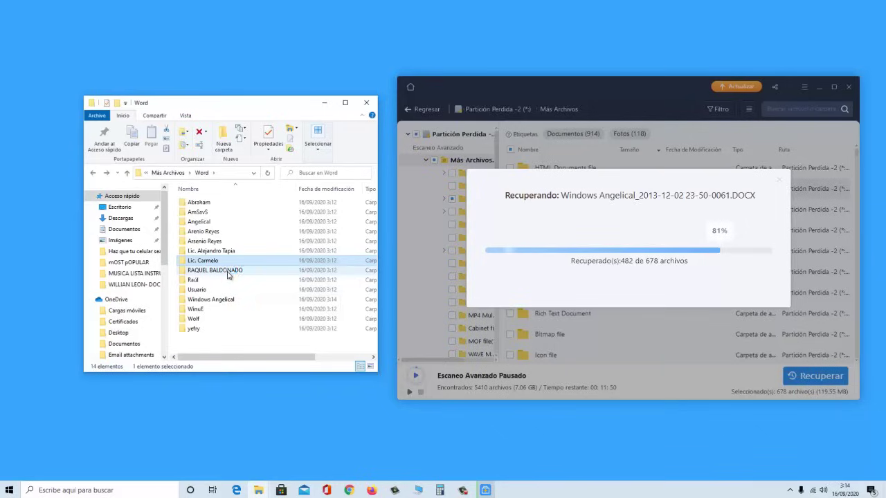
pyautogui.doubleClick(229, 272)
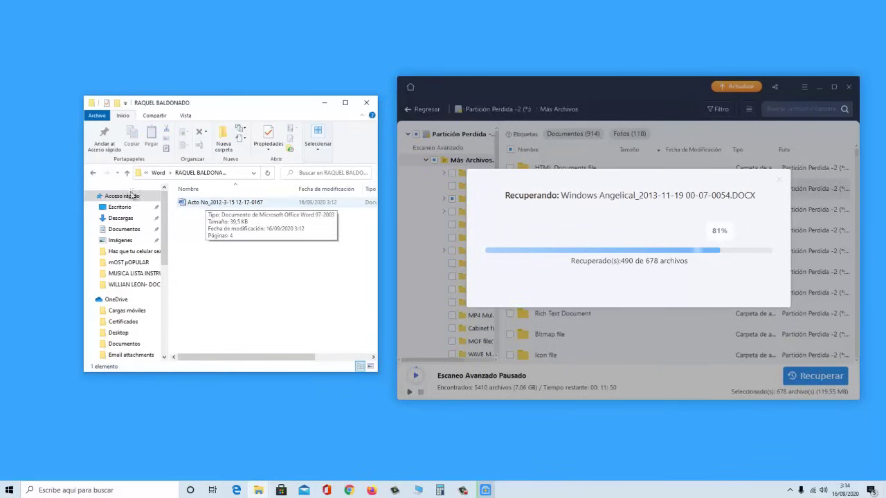
pyautogui.click(94, 173)
pyautogui.click(204, 280)
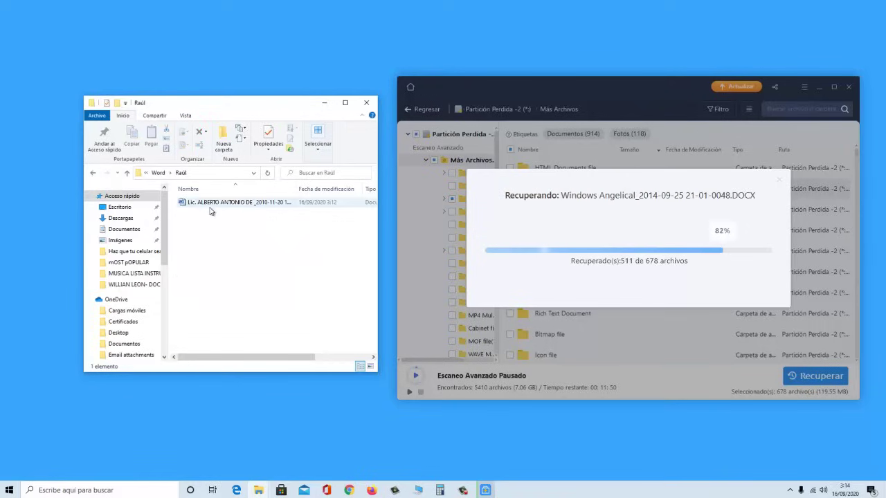
pyautogui.click(94, 174)
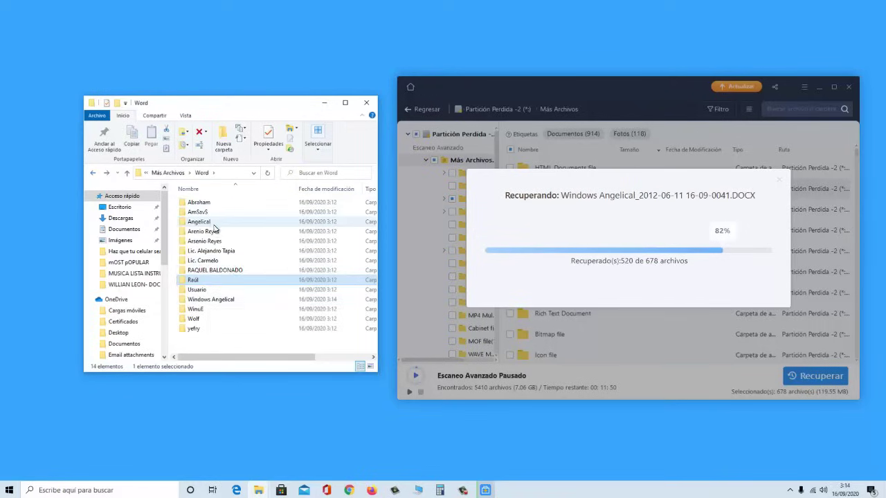
pyautogui.doubleClick(208, 202)
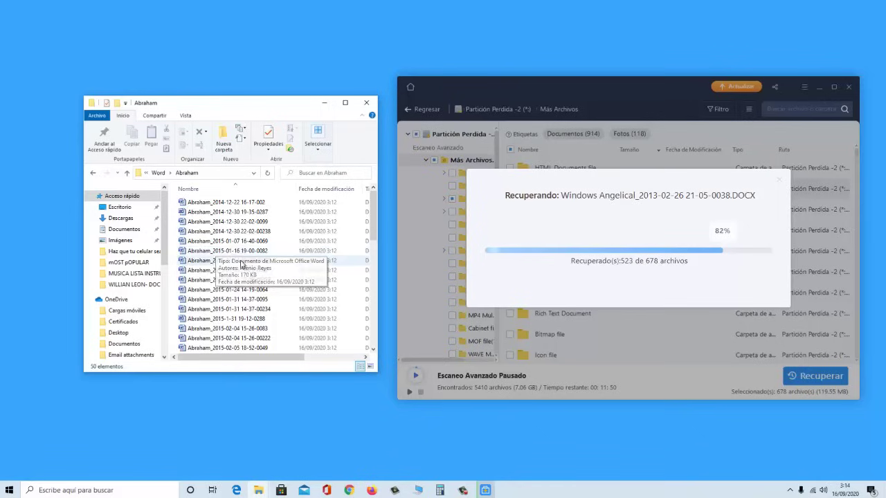
pyautogui.scroll(-5, 225, 267)
pyautogui.click(231, 231)
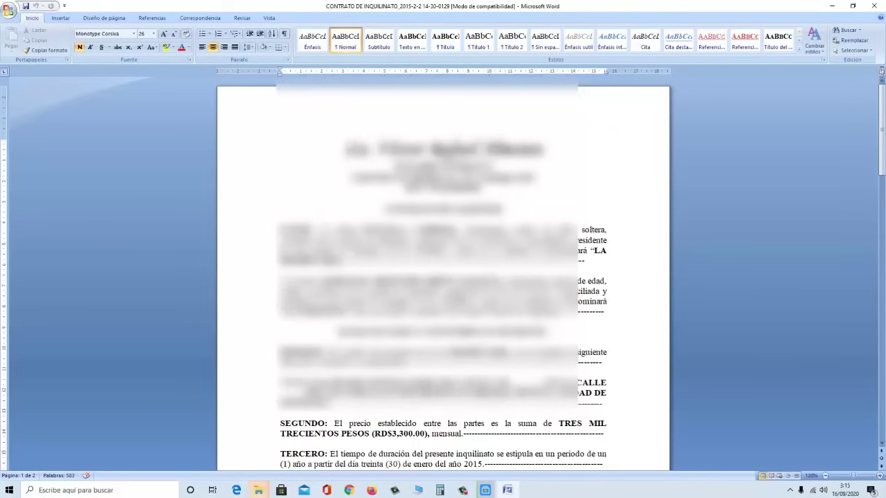
pyautogui.scroll(-5, 443, 276)
pyautogui.scroll(3, 442, 277)
pyautogui.scroll(3, 443, 277)
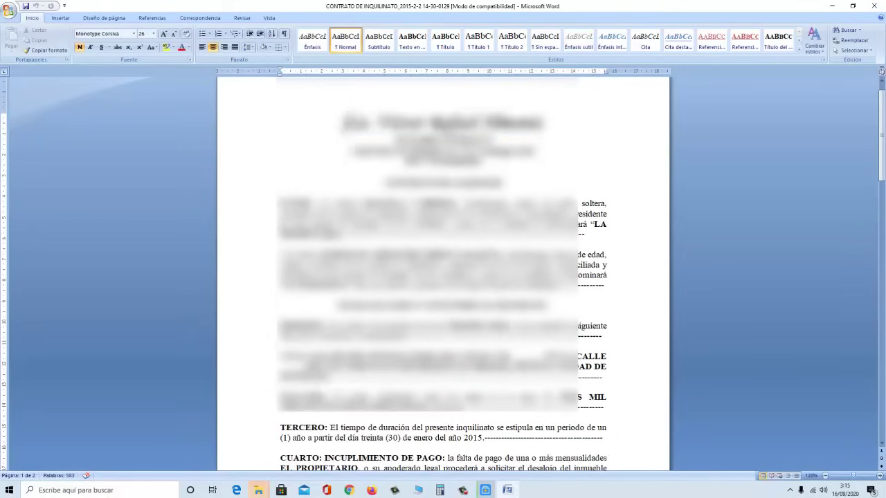
pyautogui.click(875, 6)
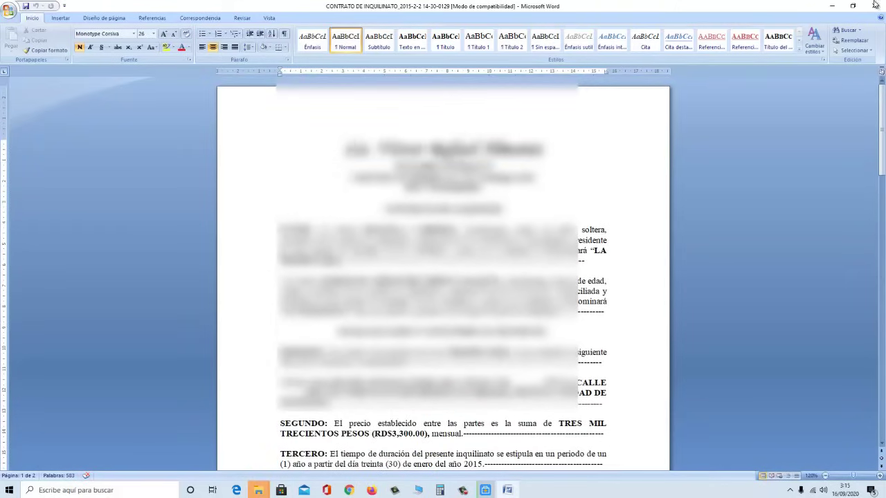
pyautogui.moveTo(248, 105); pyautogui.dragTo(224, 95)
pyautogui.click(874, 5)
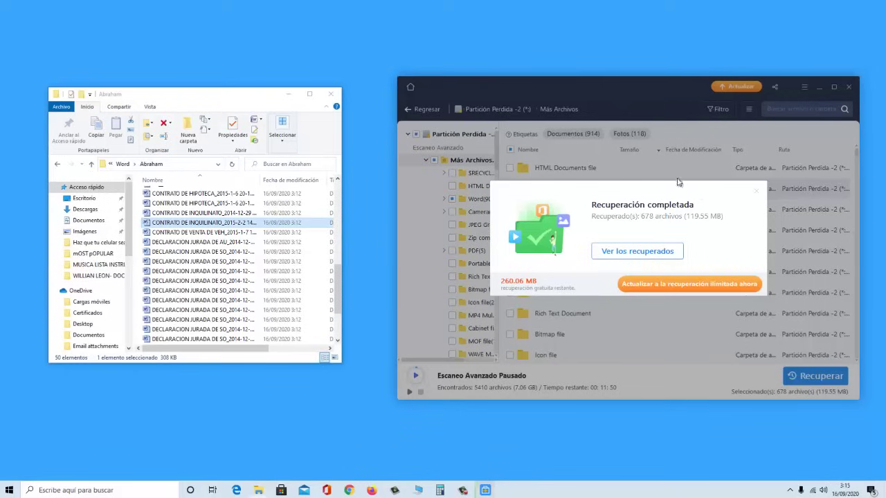
# Exit the recovery wizard and close the folder window with the recovered documents.
pyautogui.moveTo(694, 191); pyautogui.dragTo(658, 162)
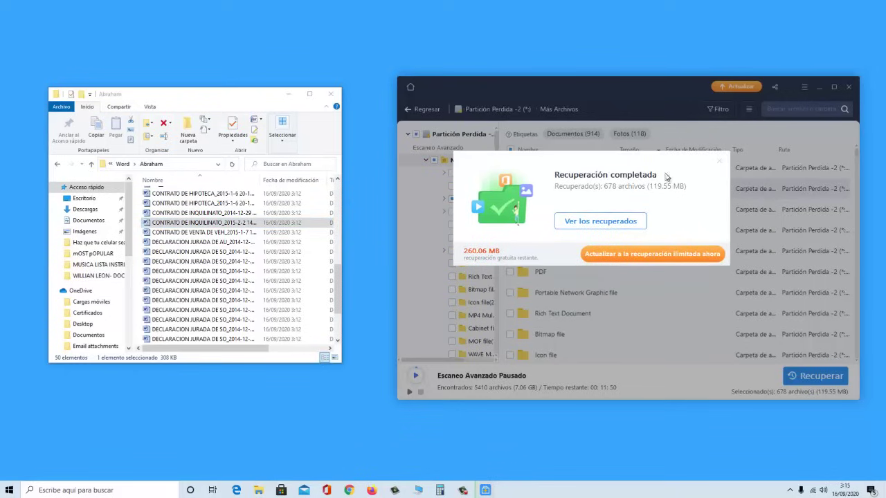
pyautogui.click(719, 164)
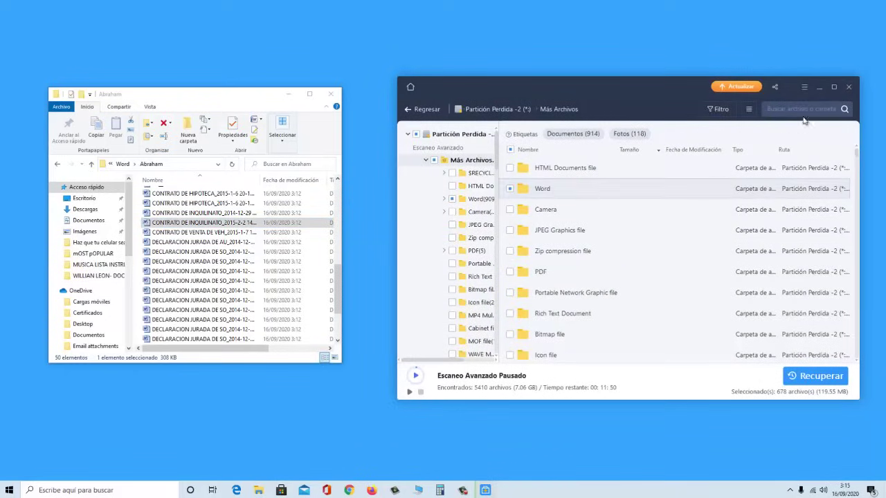
pyautogui.click(849, 89)
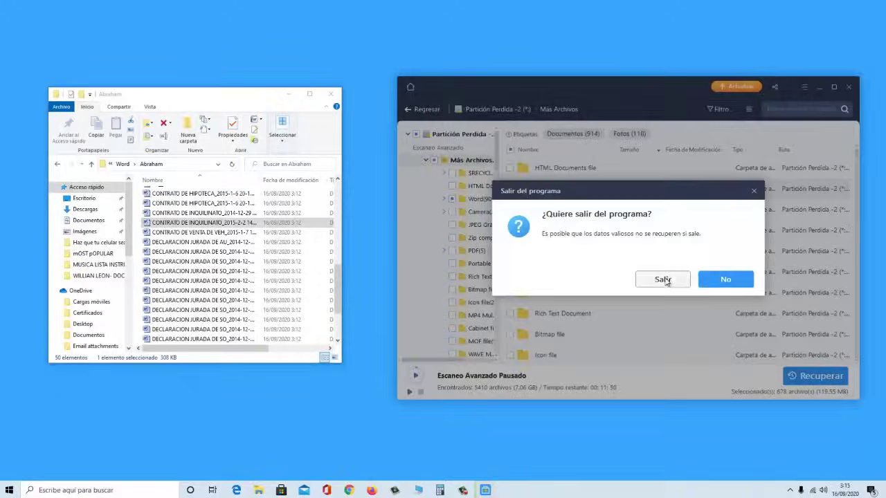
pyautogui.click(664, 280)
pyautogui.click(332, 94)
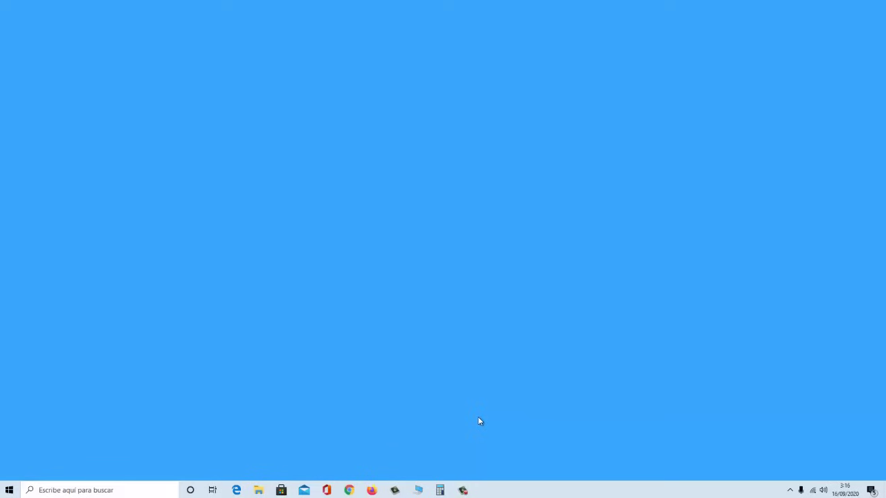
# Open Este equipo in File Explorer and bring up Administración de discos in the computer management console.
pyautogui.click(426, 491)
pyautogui.moveTo(230, 92); pyautogui.dragTo(620, 88)
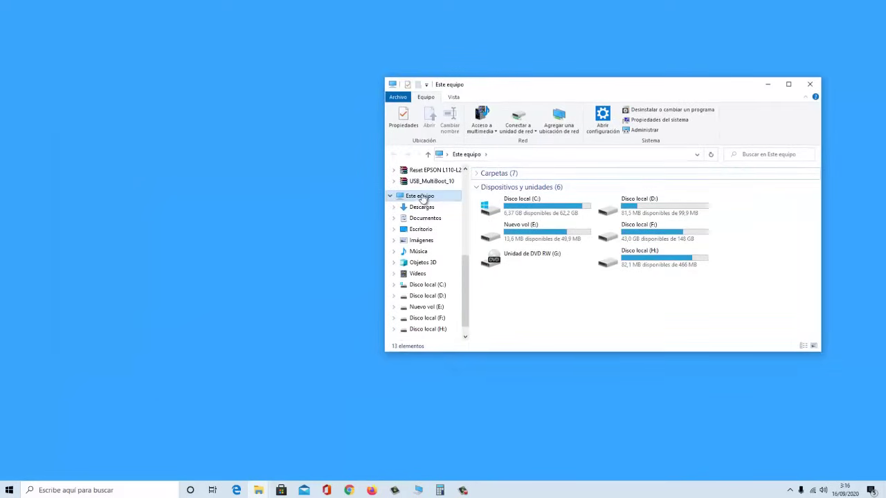
pyautogui.rightClick(422, 199)
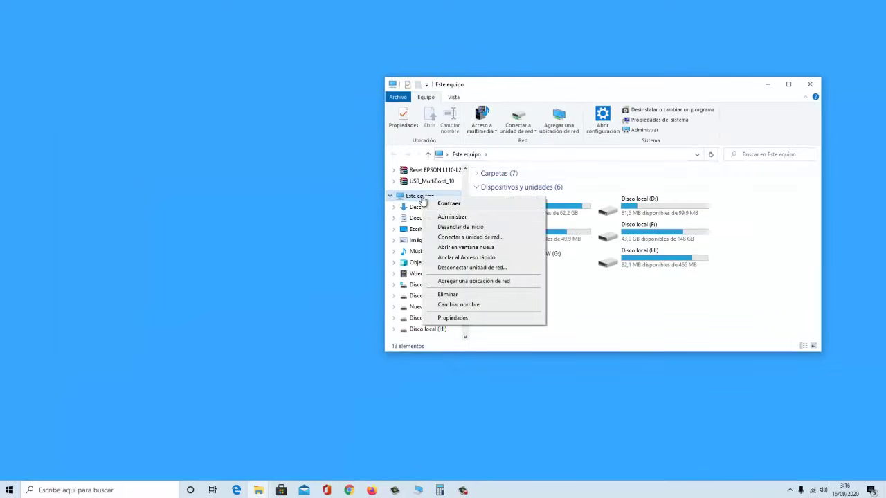
pyautogui.click(474, 219)
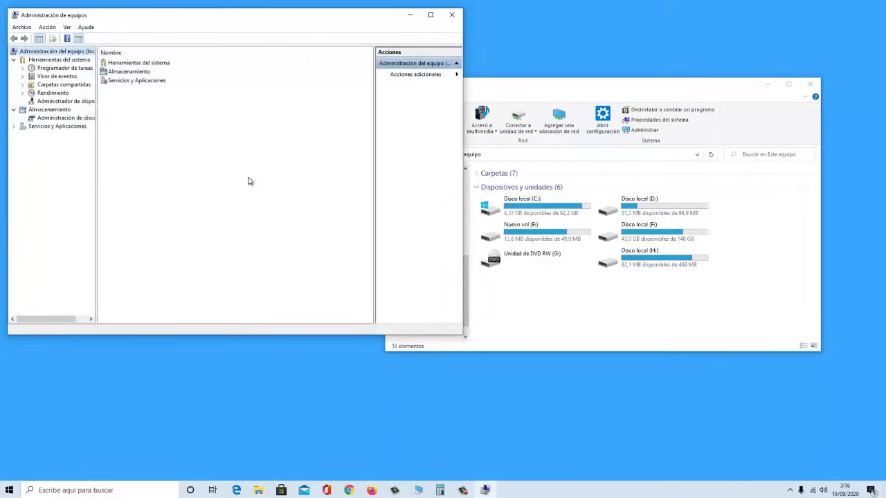
pyautogui.click(62, 119)
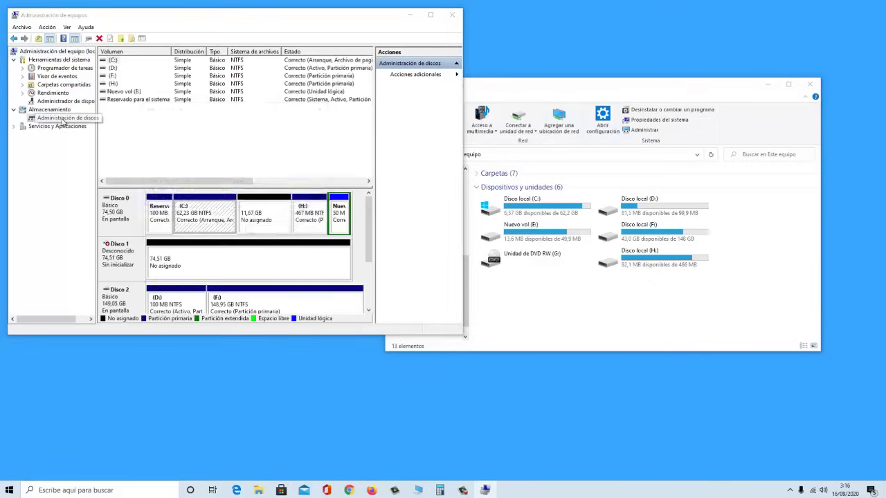
pyautogui.click(323, 107)
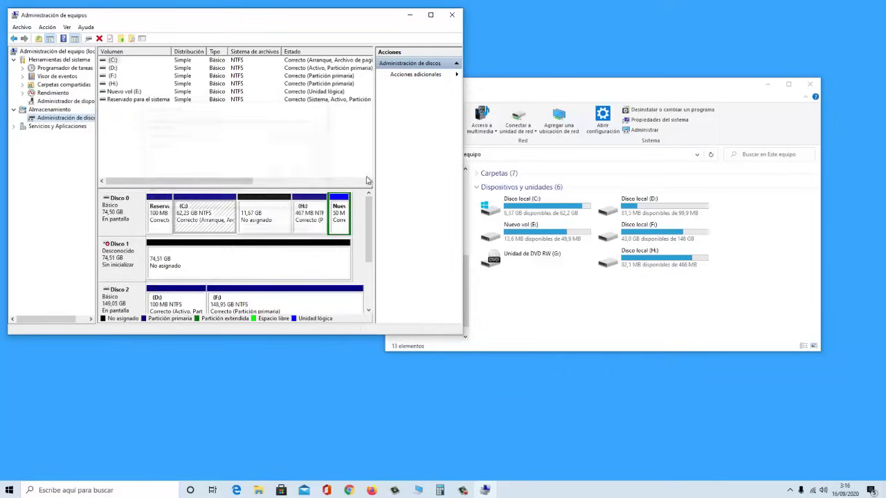
# Initialize the unknown 74,51 GB disk, Disco 1.
pyautogui.moveTo(368, 223); pyautogui.dragTo(367, 231)
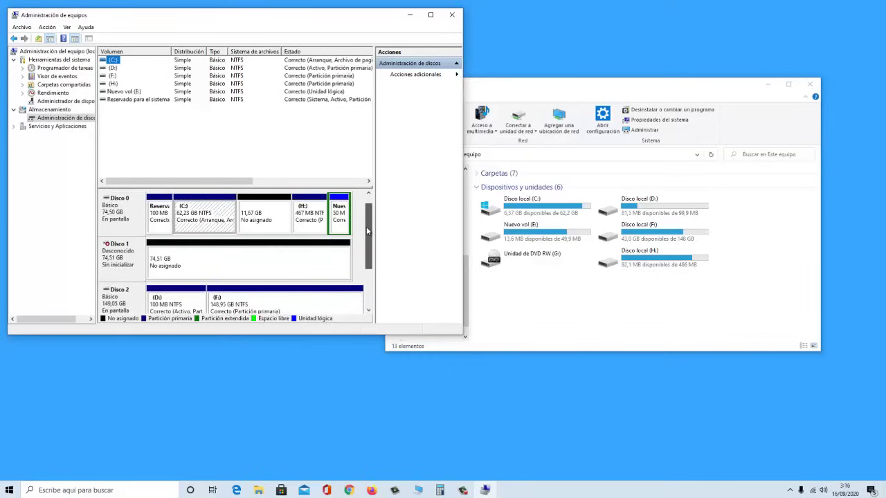
pyautogui.click(121, 267)
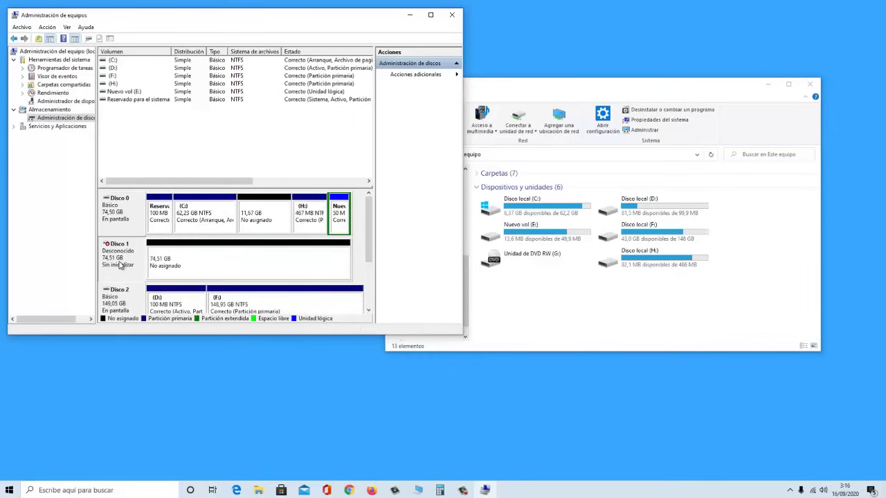
pyautogui.rightClick(125, 258)
pyautogui.click(141, 262)
pyautogui.click(262, 232)
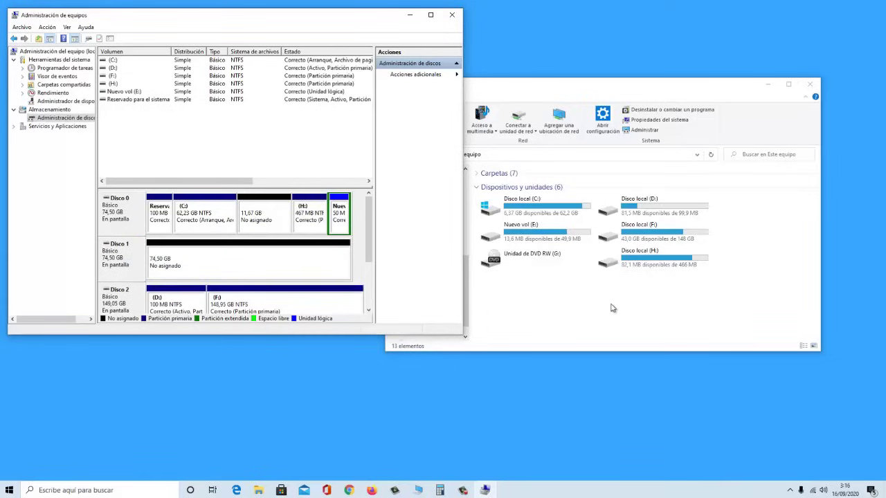
# Create a 76291 MB simple volume on Disco 1 with drive letter I, quick-formatted as NTFS and labelled Nuevo vol.
pyautogui.click(506, 297)
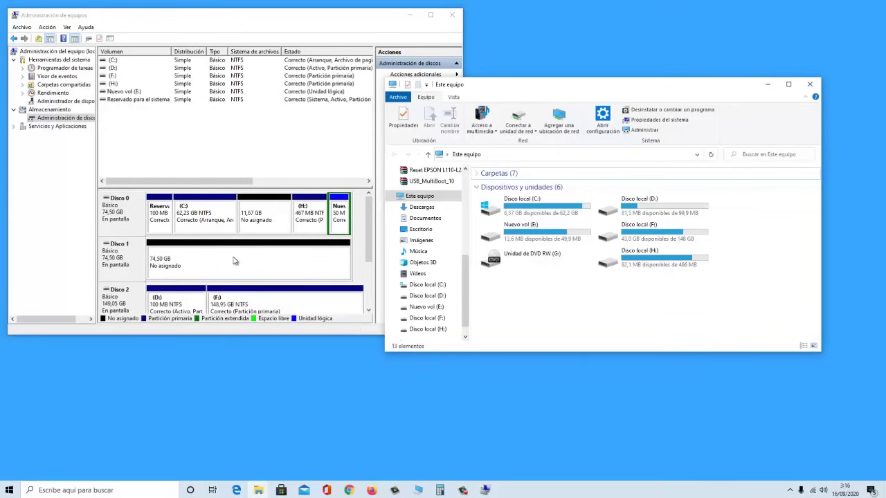
pyautogui.rightClick(188, 263)
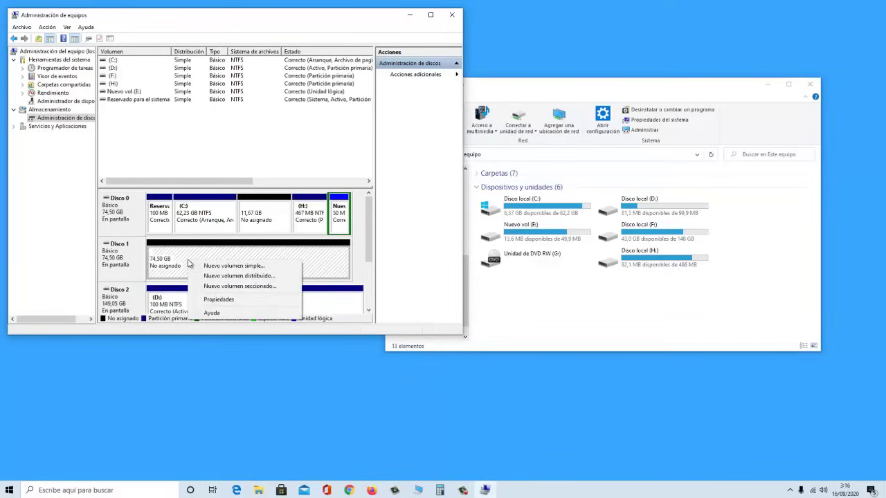
pyautogui.click(235, 267)
pyautogui.click(275, 227)
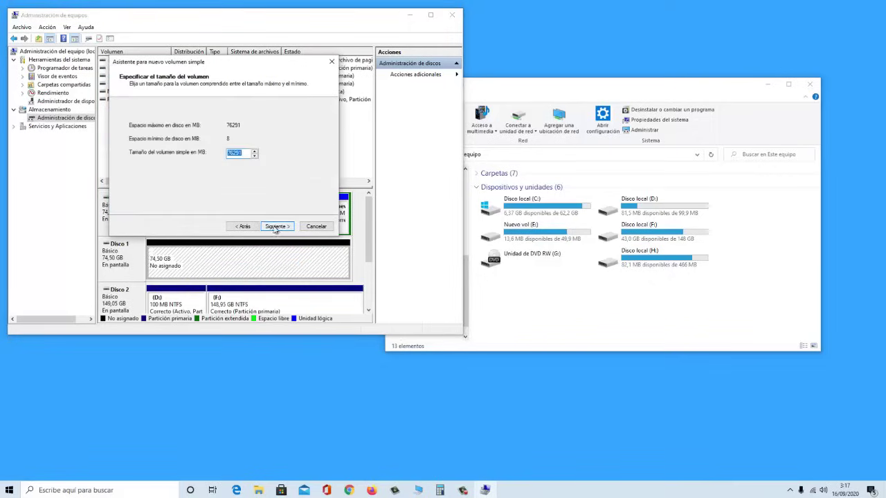
pyautogui.click(275, 227)
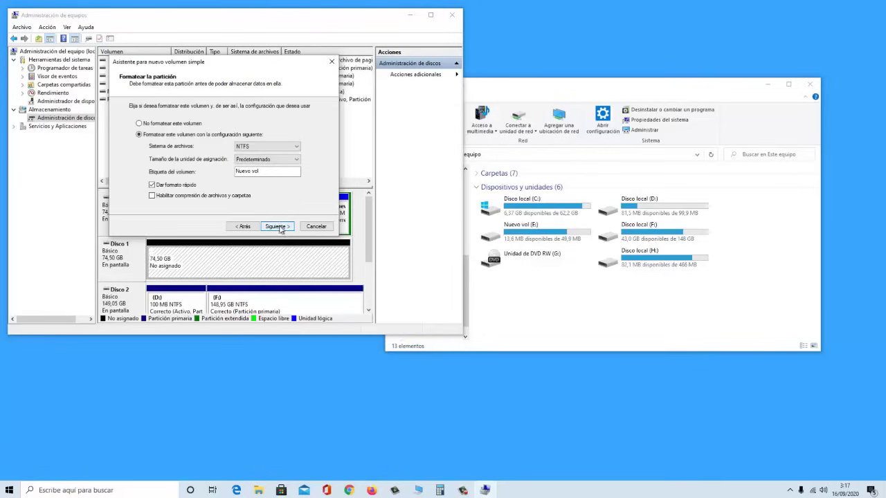
pyautogui.click(278, 227)
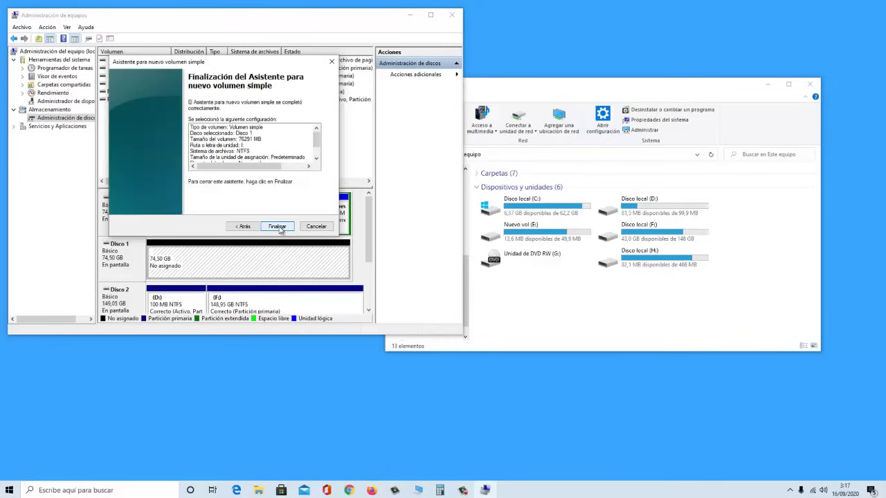
pyautogui.click(278, 226)
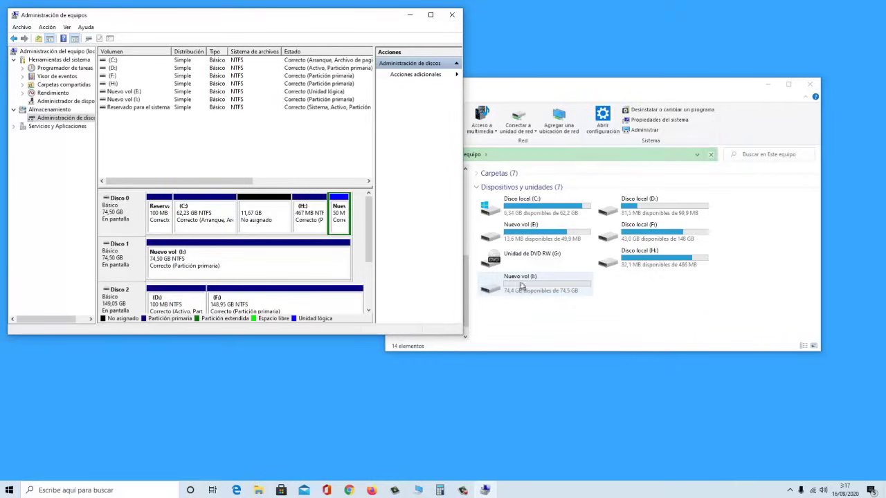
# Close the computer management console, check the contents of Nuevo vol (I:), and return to Este equipo.
pyautogui.click(651, 283)
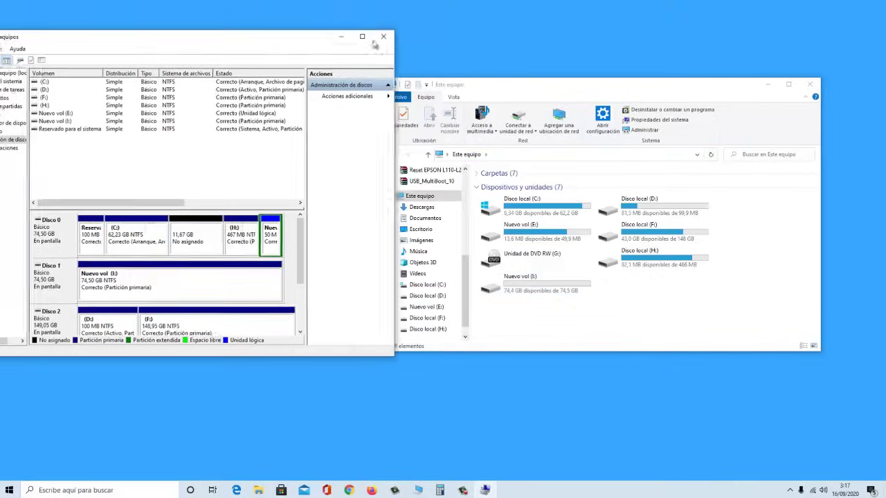
pyautogui.doubleClick(533, 283)
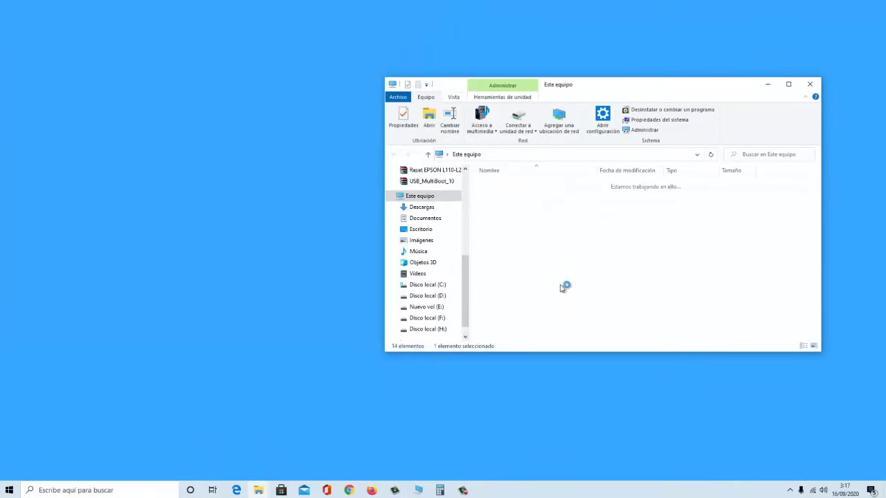
pyautogui.click(394, 154)
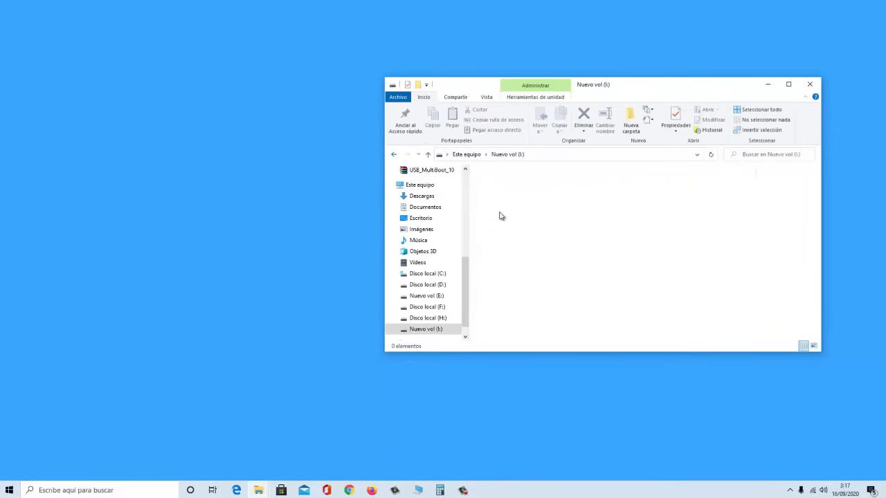
pyautogui.click(442, 184)
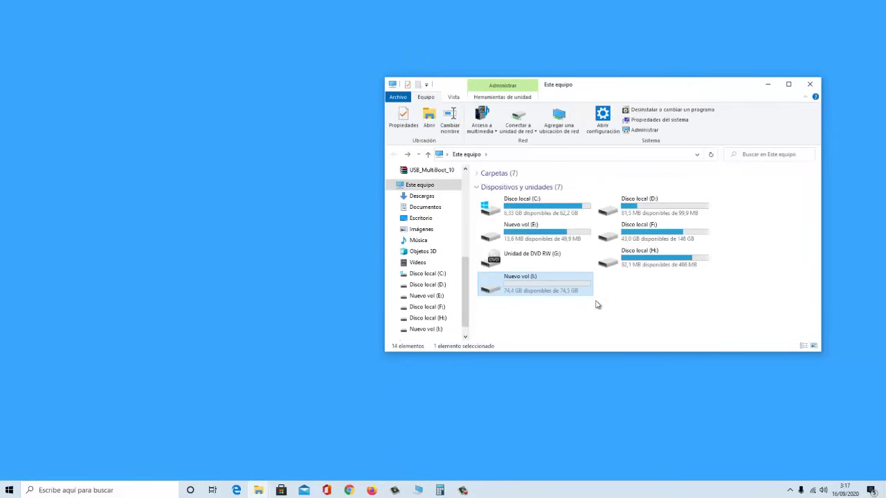